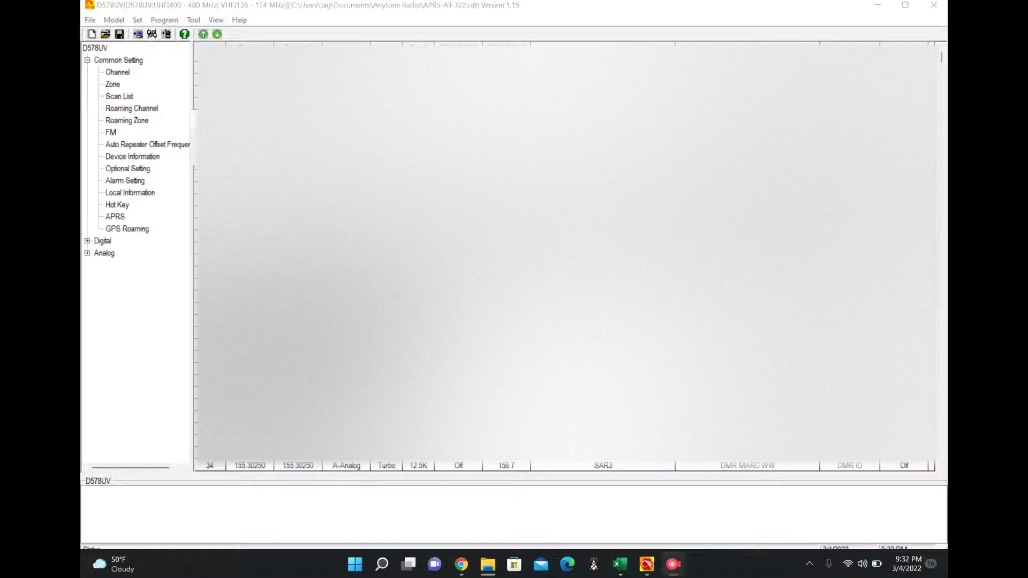
# Select Optional Setting under Common Setting in the codeplug tree
pyautogui.click(127, 168)
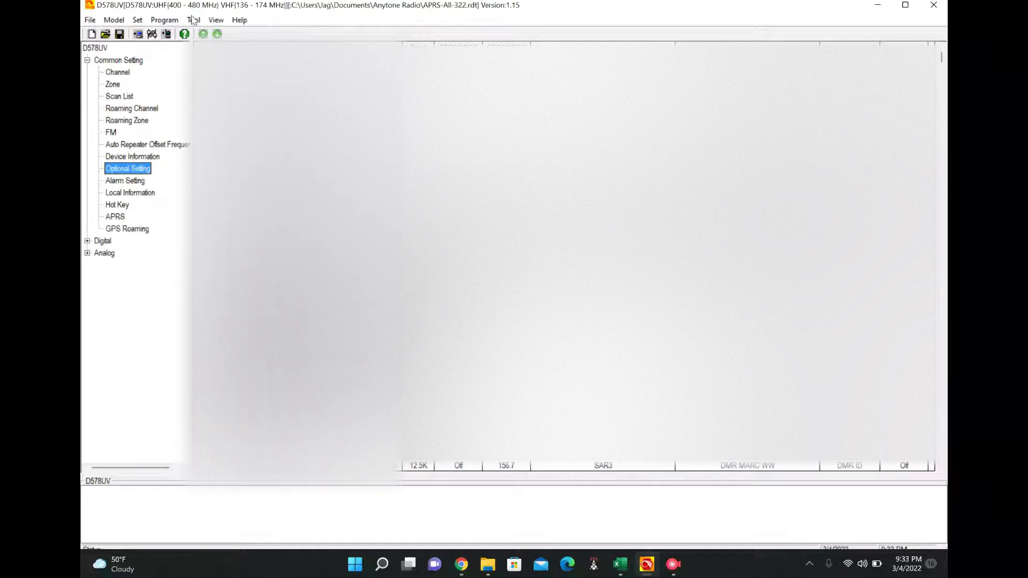
# Check in Tool's Annex Function Setting that GPS, Bluetooth and APRS are enabled, then cancel unchanged
pyautogui.click(192, 20)
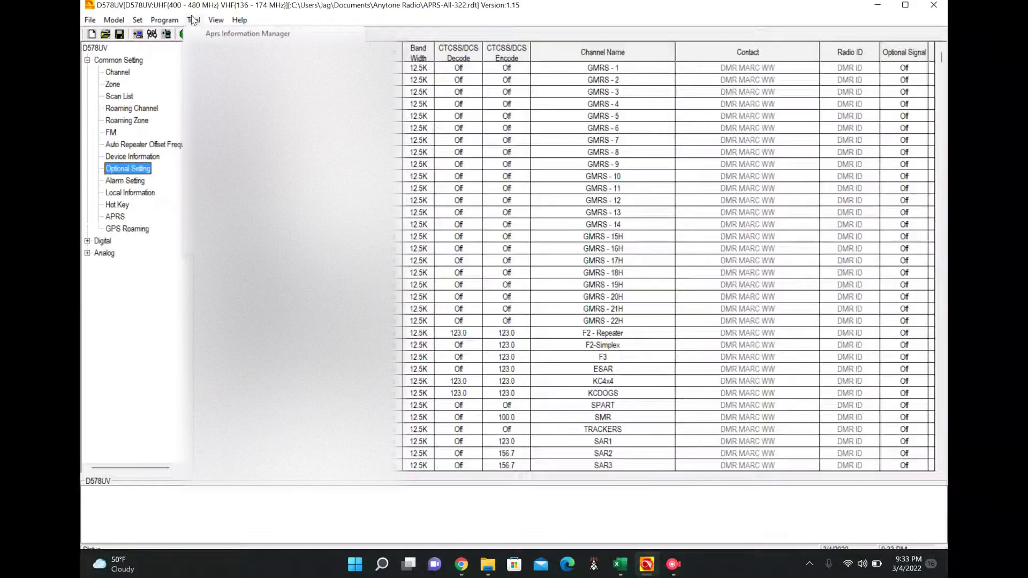
pyautogui.click(192, 20)
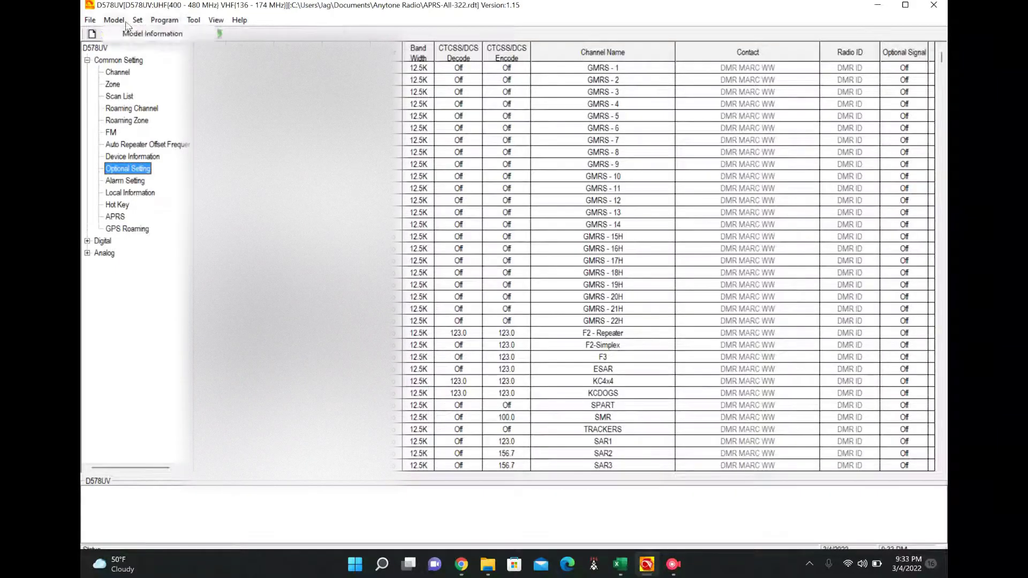
pyautogui.click(193, 21)
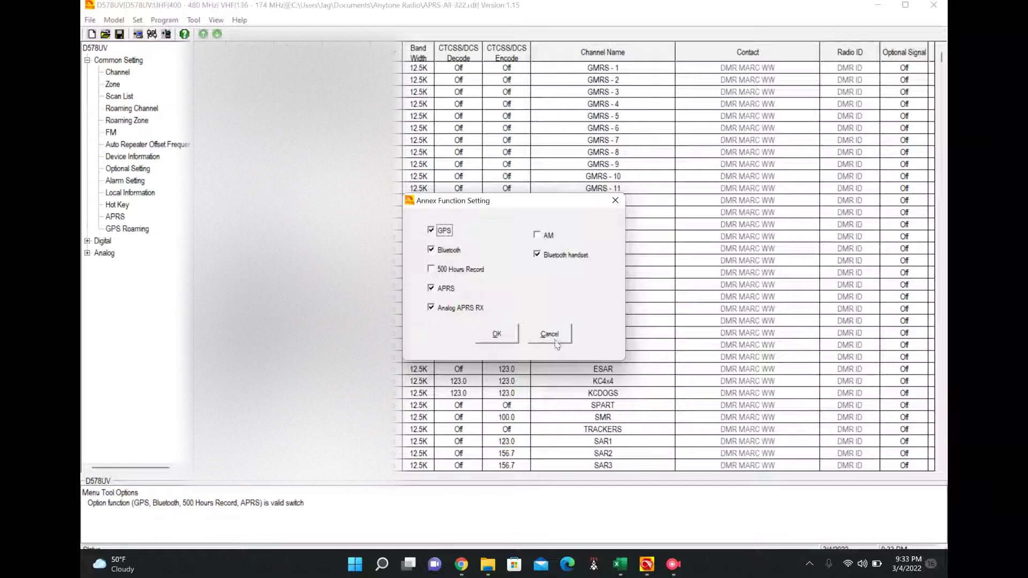
pyautogui.click(552, 340)
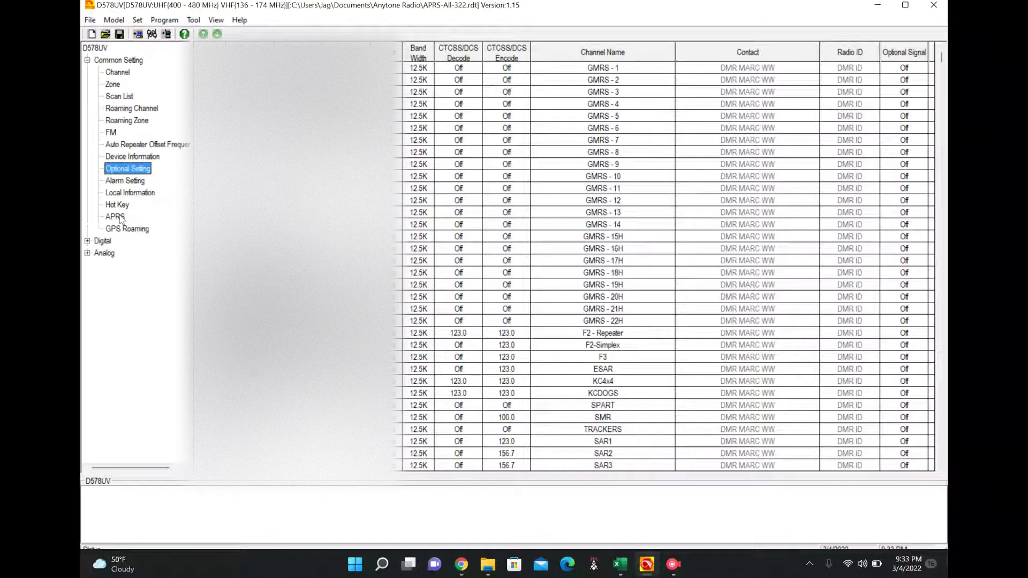
pyautogui.doubleClick(116, 217)
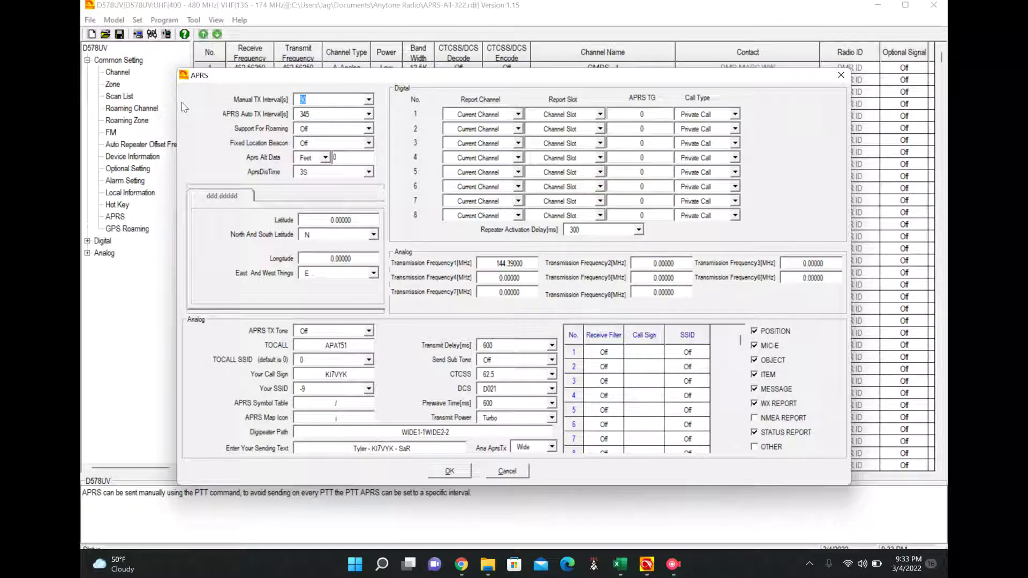
pyautogui.click(332, 102)
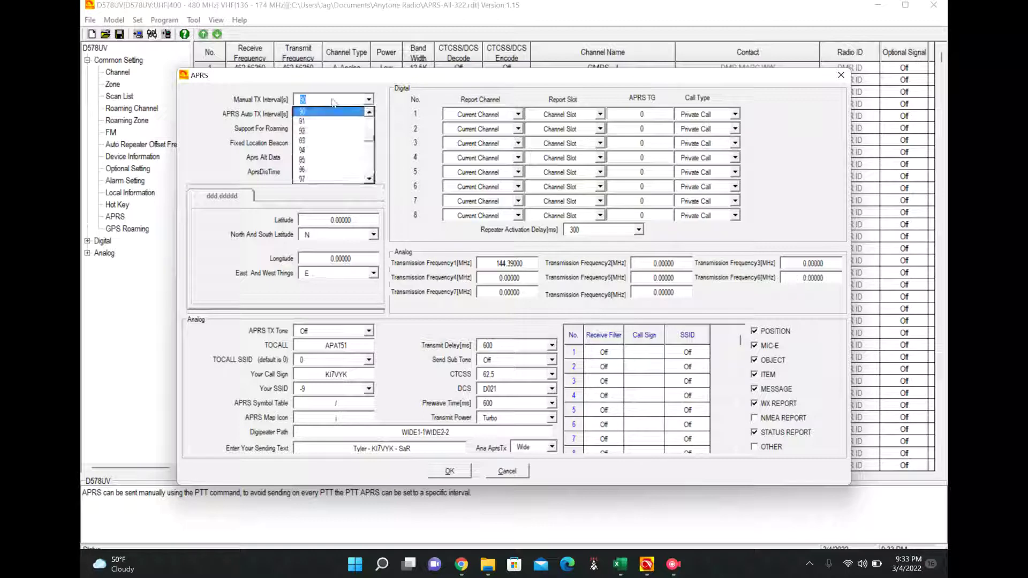
pyautogui.click(281, 104)
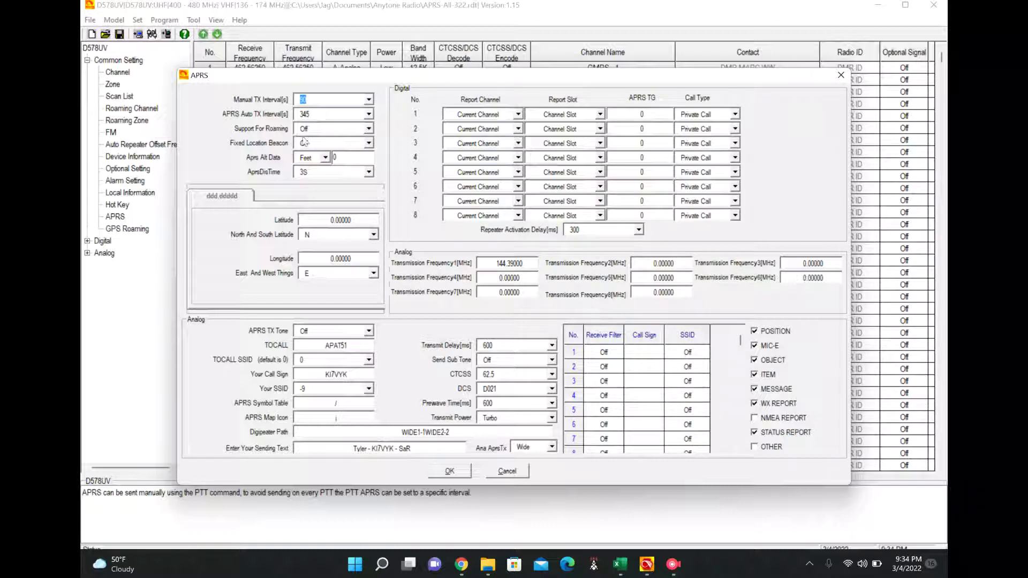
pyautogui.click(317, 146)
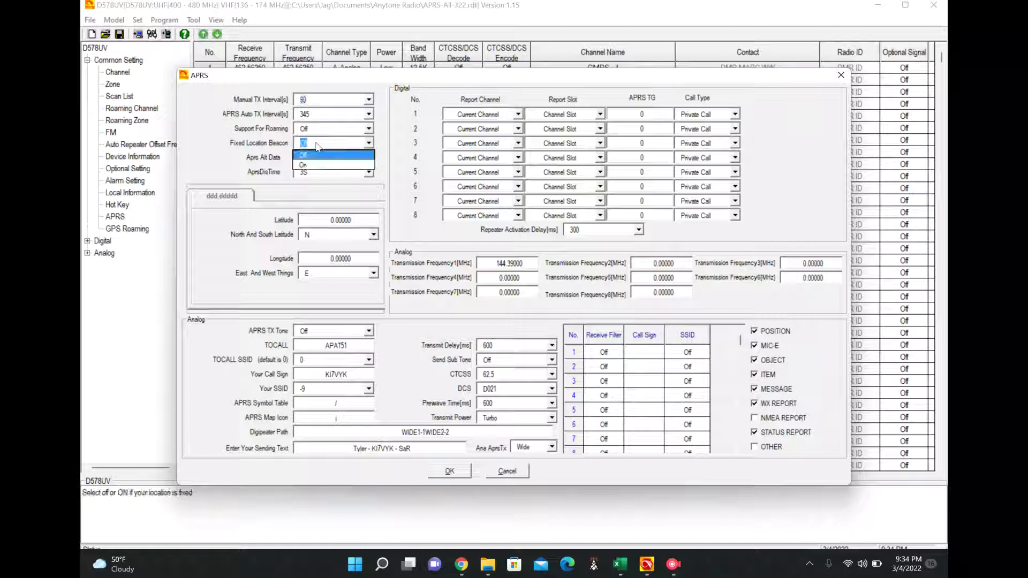
pyautogui.click(316, 155)
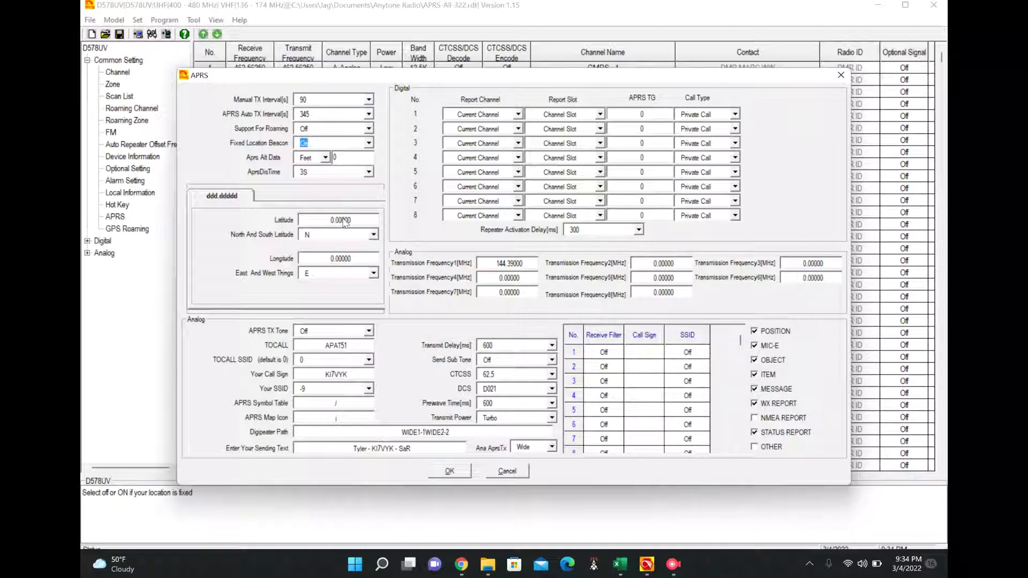
pyautogui.click(368, 143)
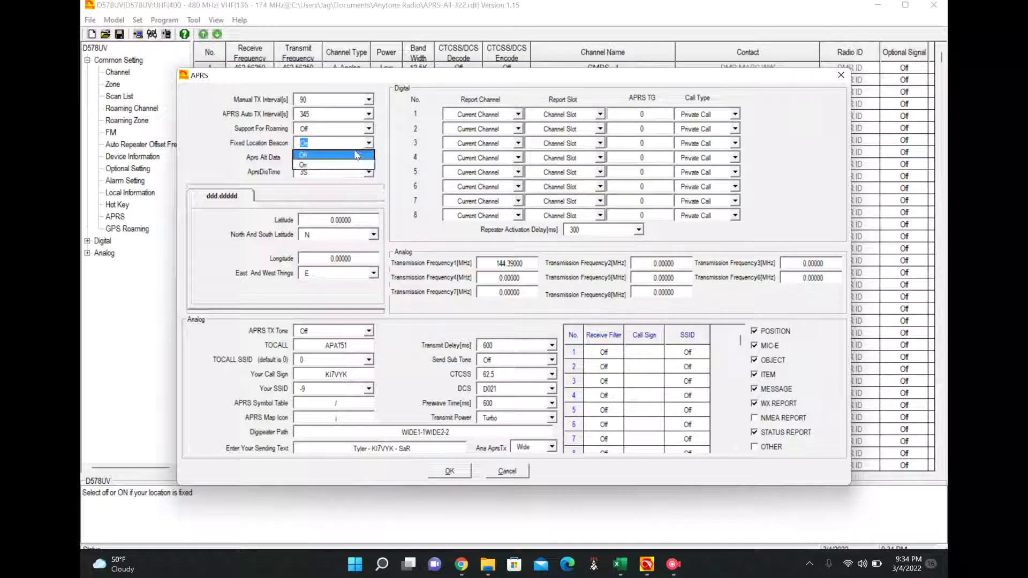
pyautogui.click(357, 155)
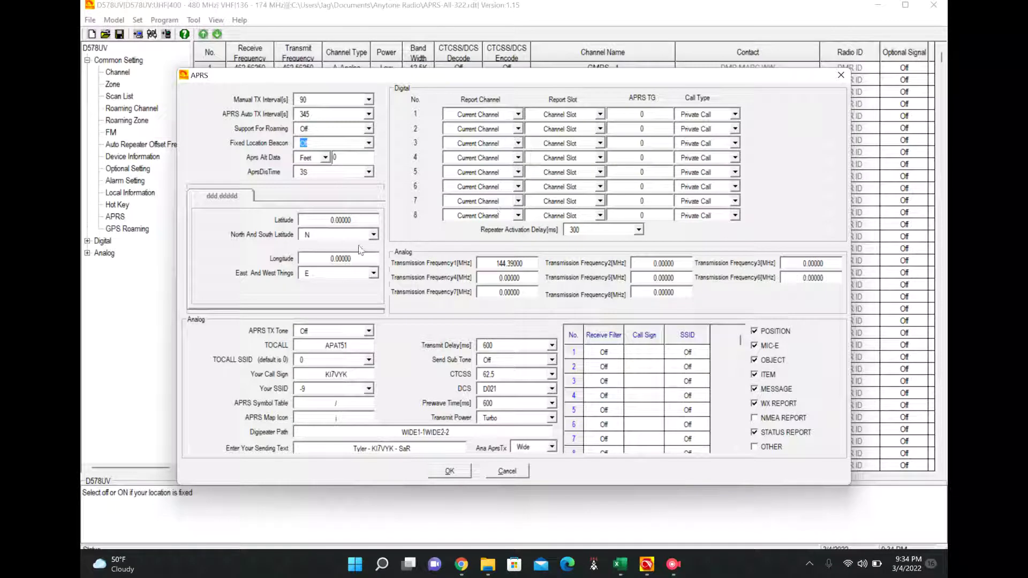
pyautogui.doubleClick(506, 264)
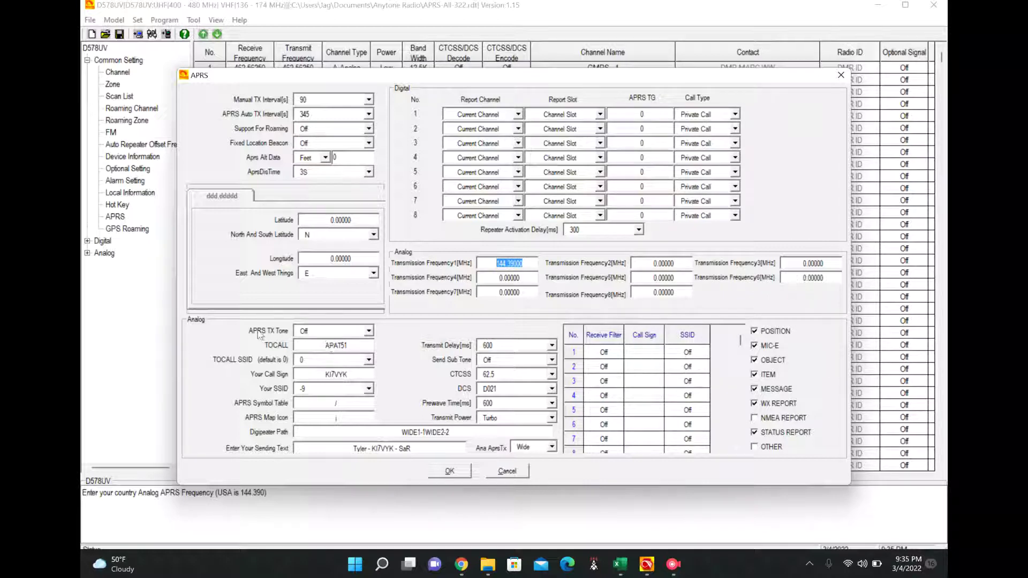
pyautogui.click(316, 332)
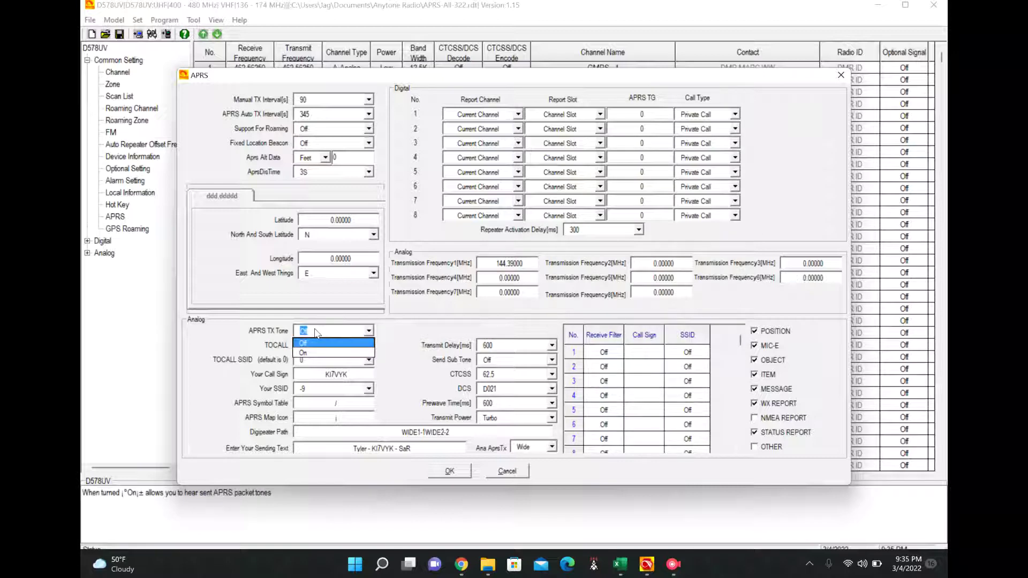
pyautogui.click(411, 329)
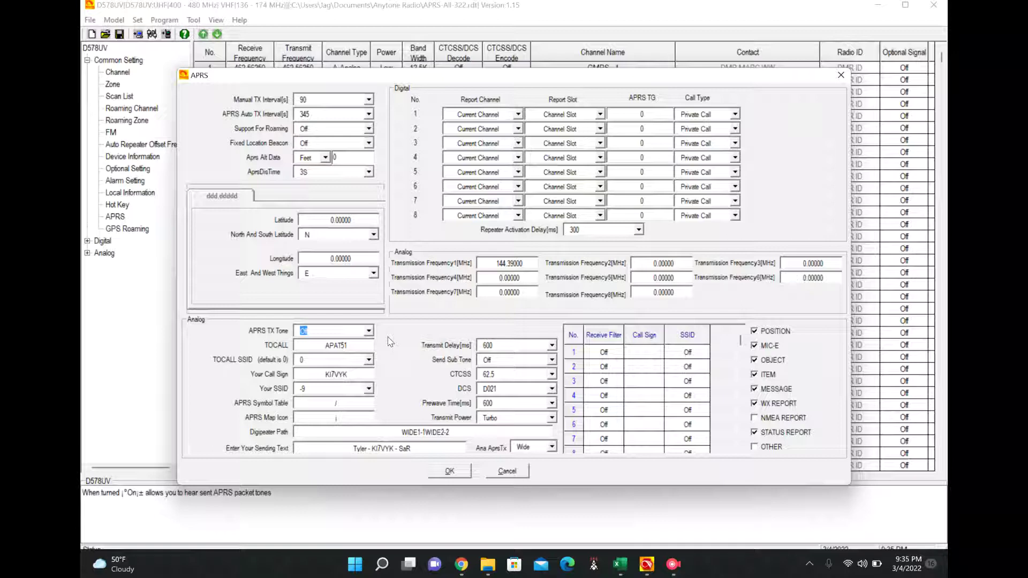
pyautogui.click(345, 349)
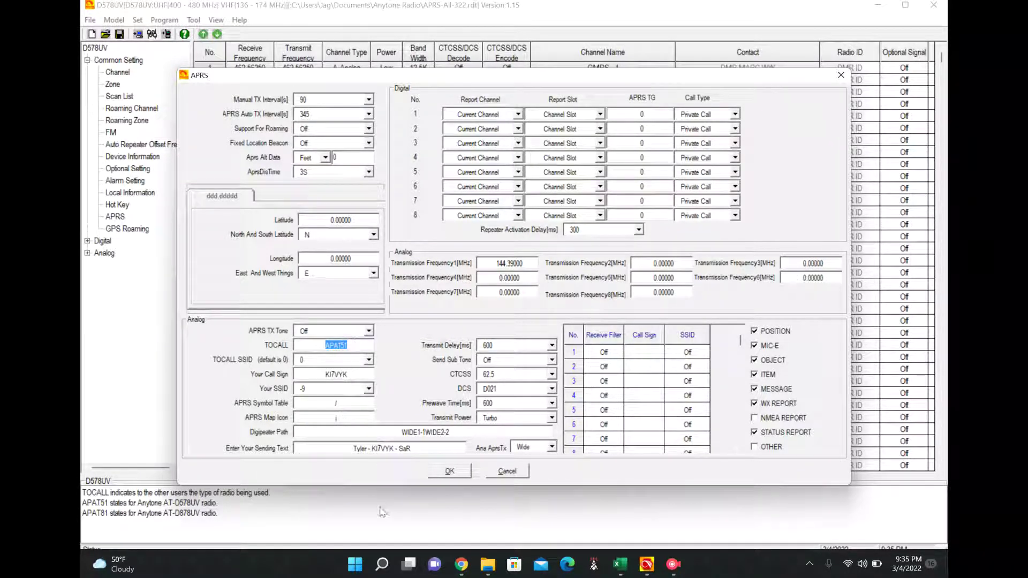
# Confirm APAT51 maps to the AT-D578UV in tocalls.txt, then highlight the Anytone: AT-D578 device on aprs.fi
pyautogui.click(454, 566)
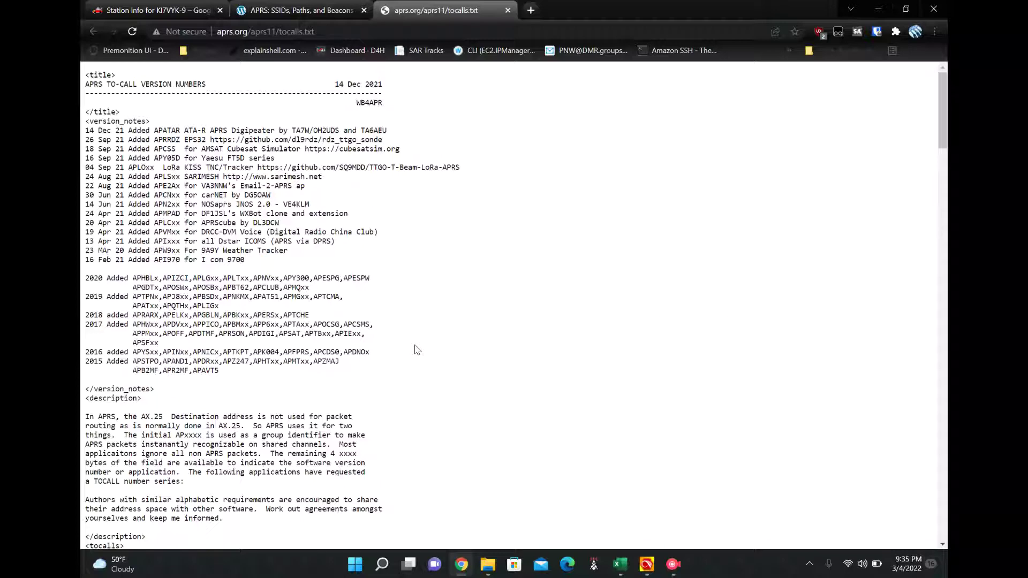
pyautogui.scroll(-6, 417, 350)
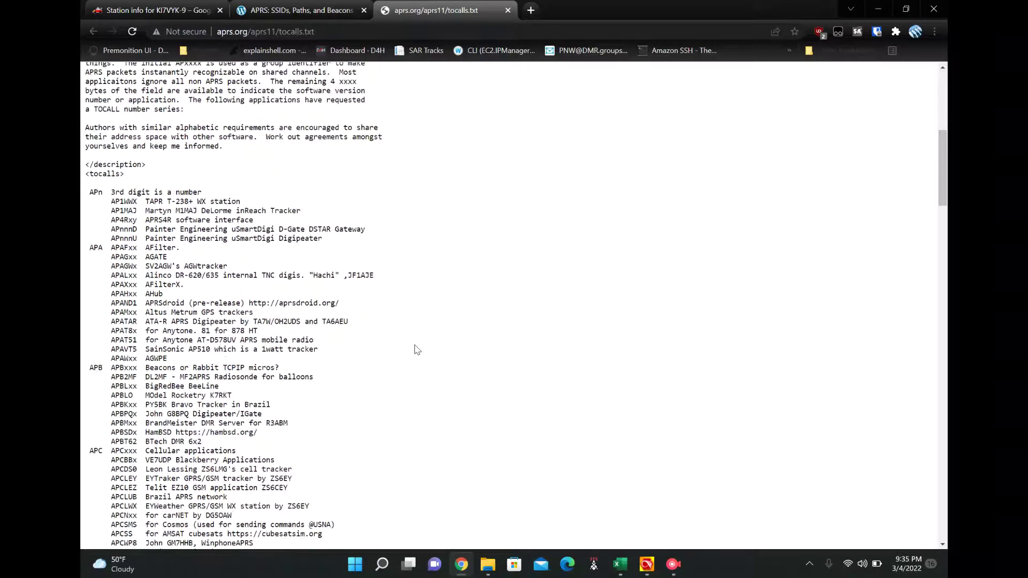
pyautogui.hotkey('ctrl', 'f')
pyautogui.write('APAT51')
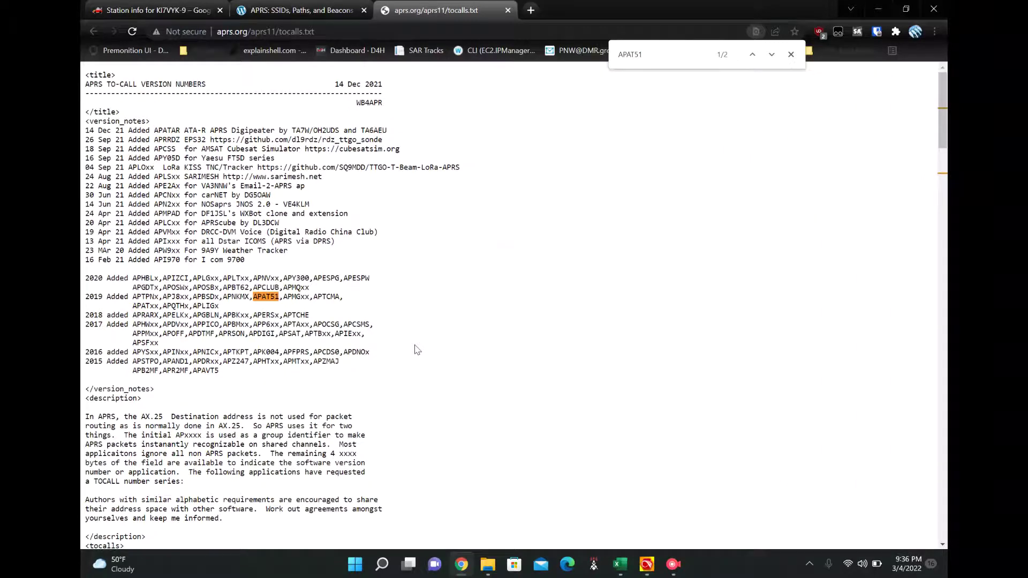
pyautogui.press('Return')
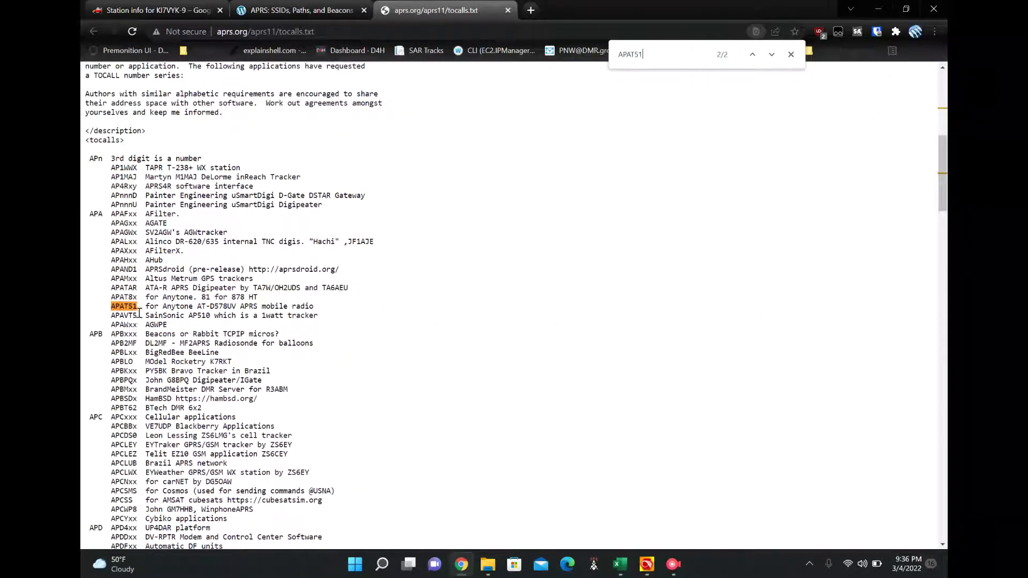
pyautogui.moveTo(193, 307); pyautogui.dragTo(264, 308)
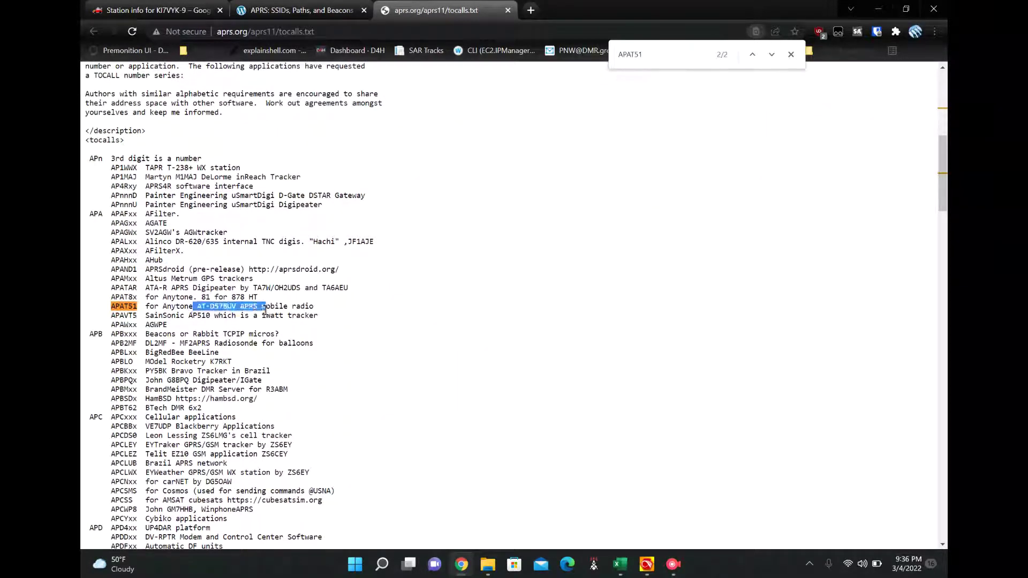
pyautogui.click(378, 307)
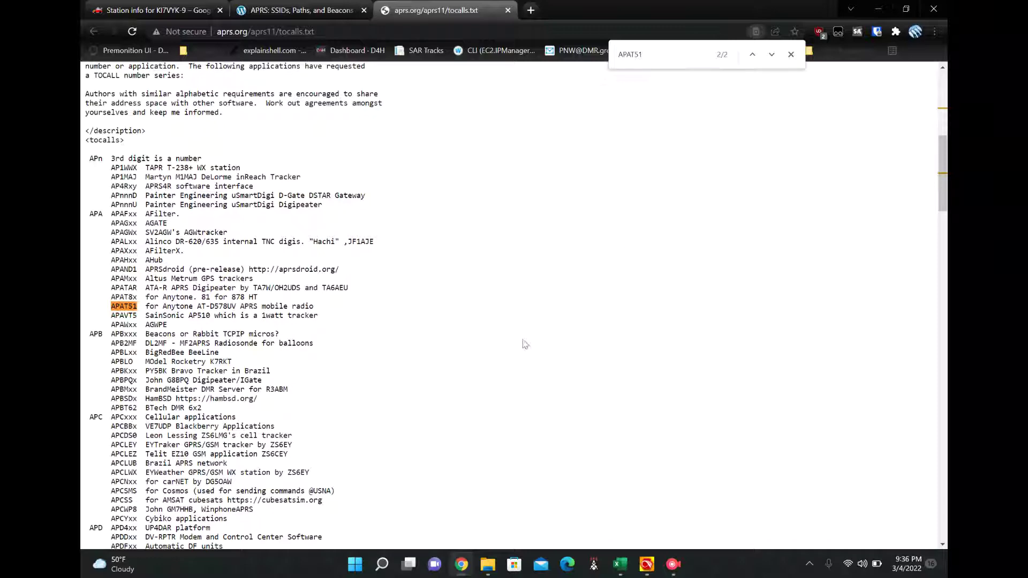
pyautogui.click(177, 10)
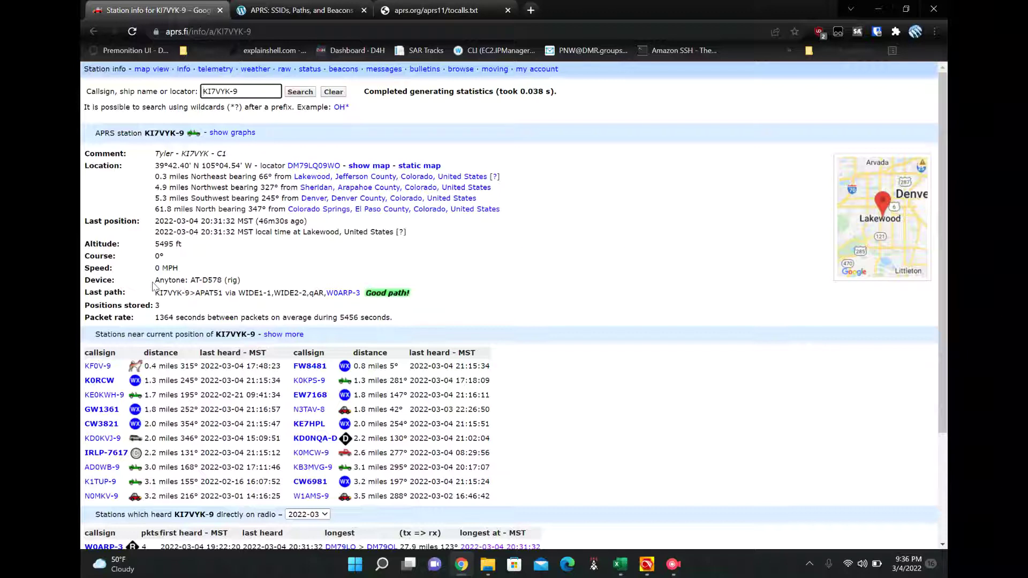
pyautogui.moveTo(152, 285); pyautogui.dragTo(243, 290)
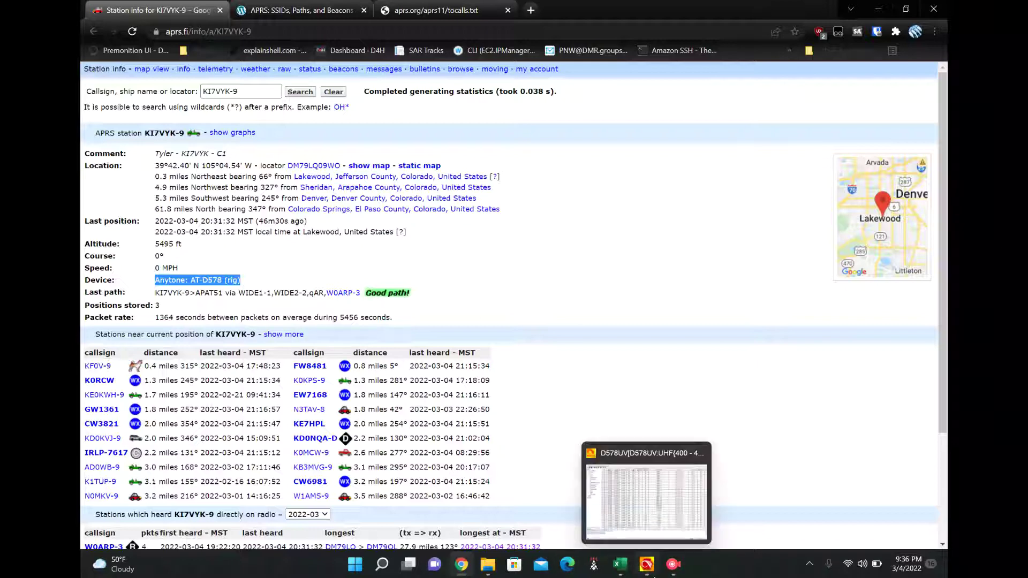
pyautogui.click(647, 567)
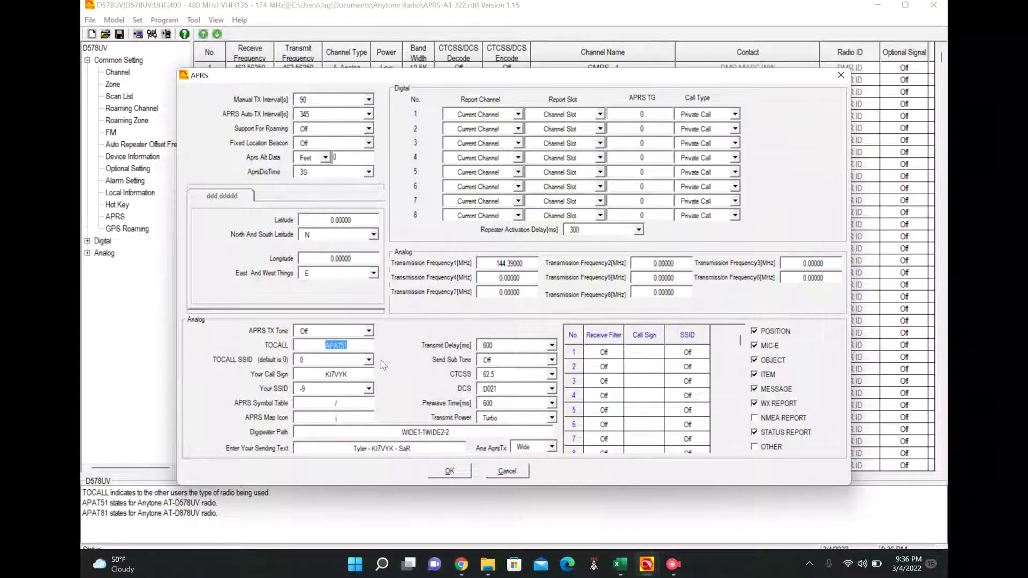
pyautogui.doubleClick(342, 376)
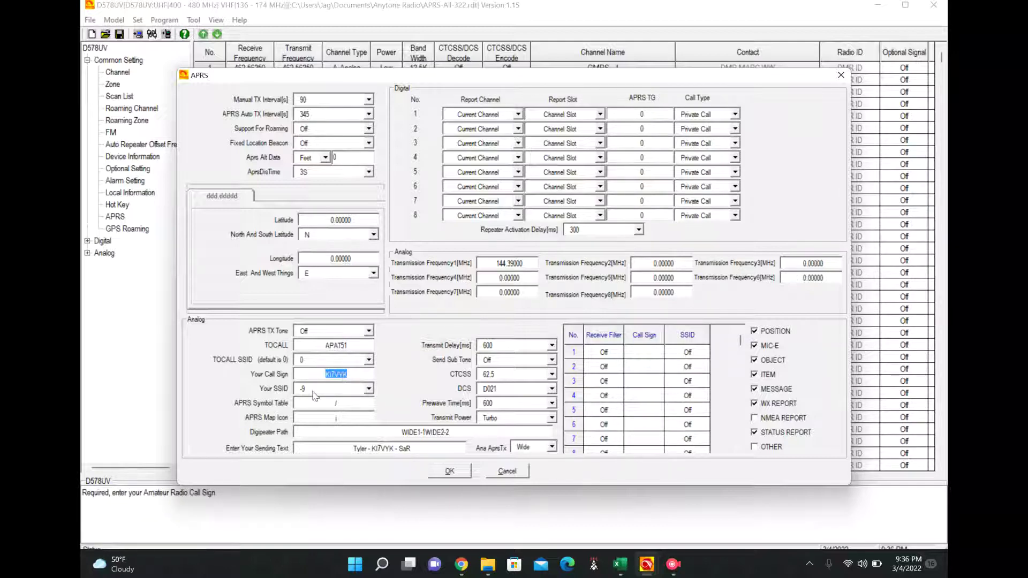
pyautogui.click(462, 564)
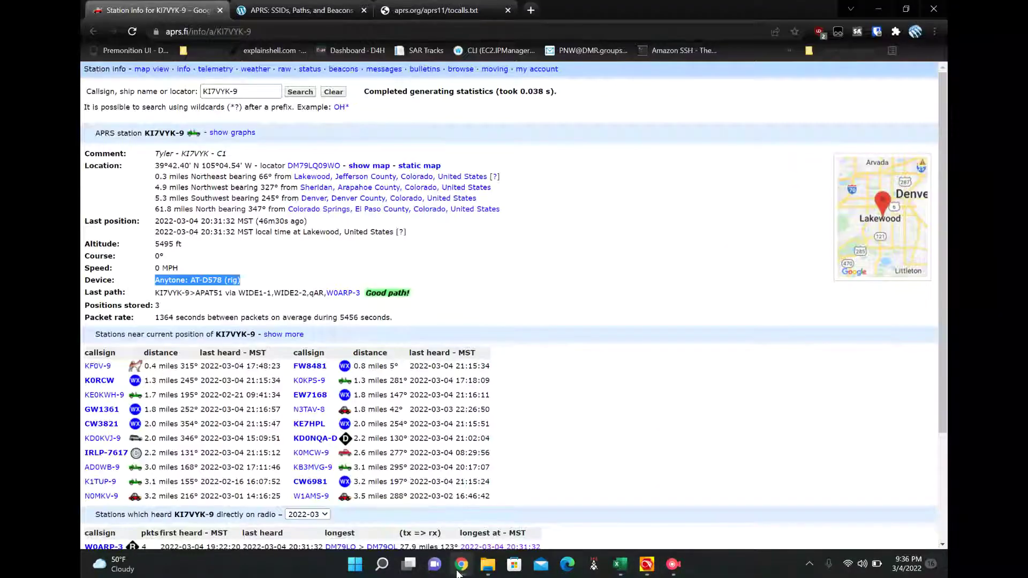
pyautogui.click(327, 5)
pyautogui.scroll(-1, 328, 194)
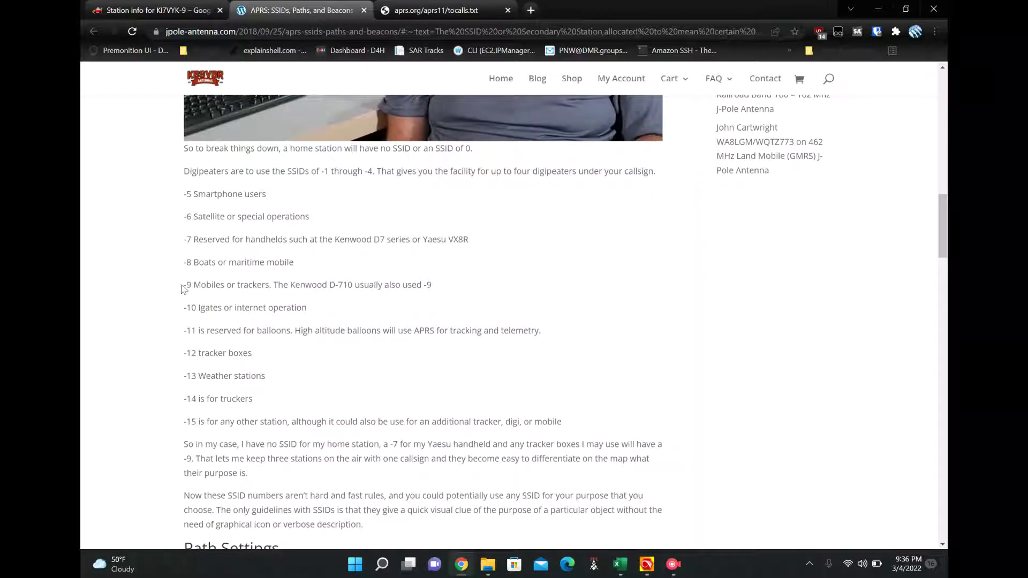
pyautogui.moveTo(290, 263); pyautogui.dragTo(367, 278)
pyautogui.tripleClick(367, 280)
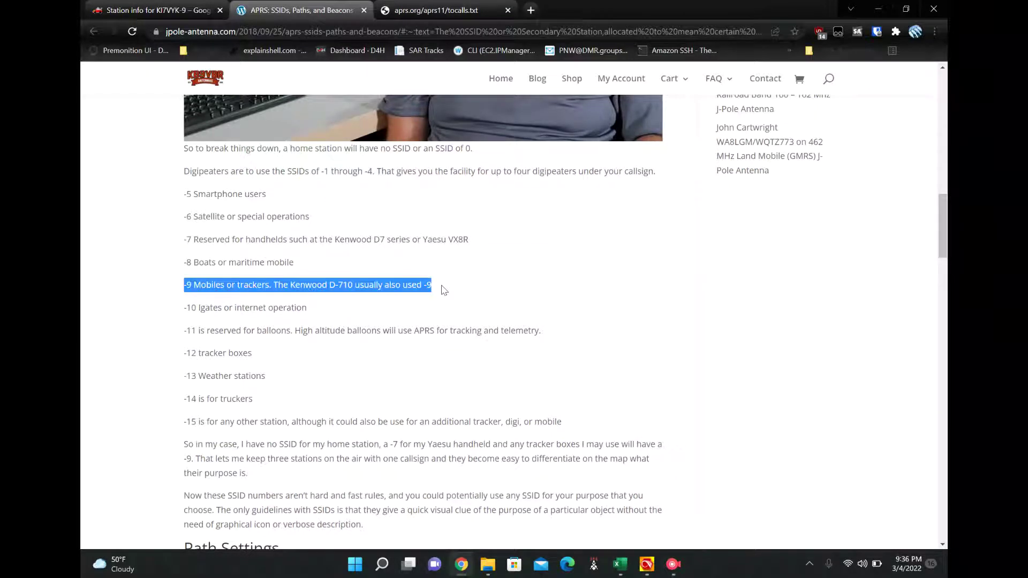
pyautogui.click(216, 282)
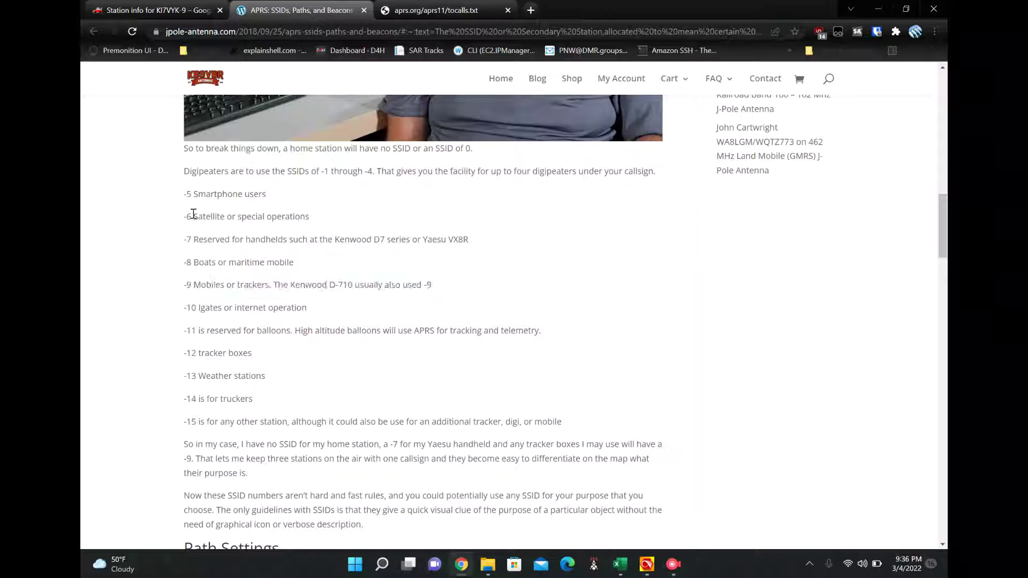
pyautogui.moveTo(185, 195); pyautogui.dragTo(268, 194)
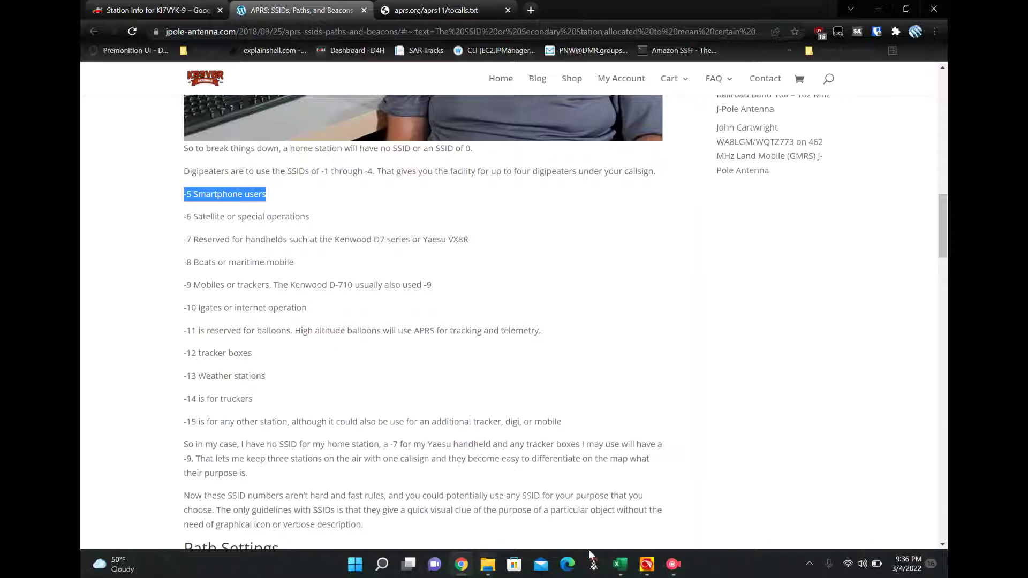
pyautogui.click(652, 568)
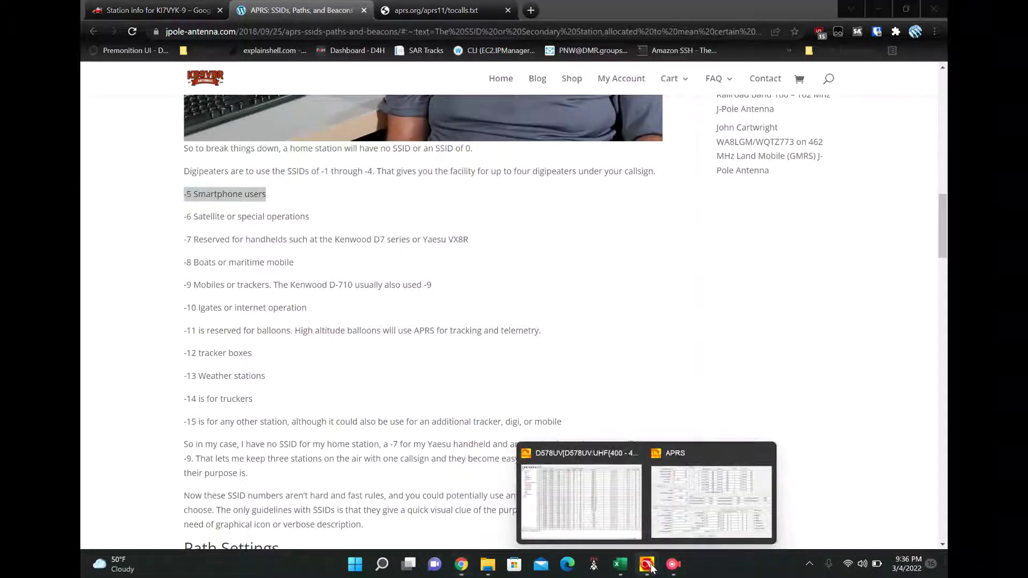
pyautogui.click(686, 485)
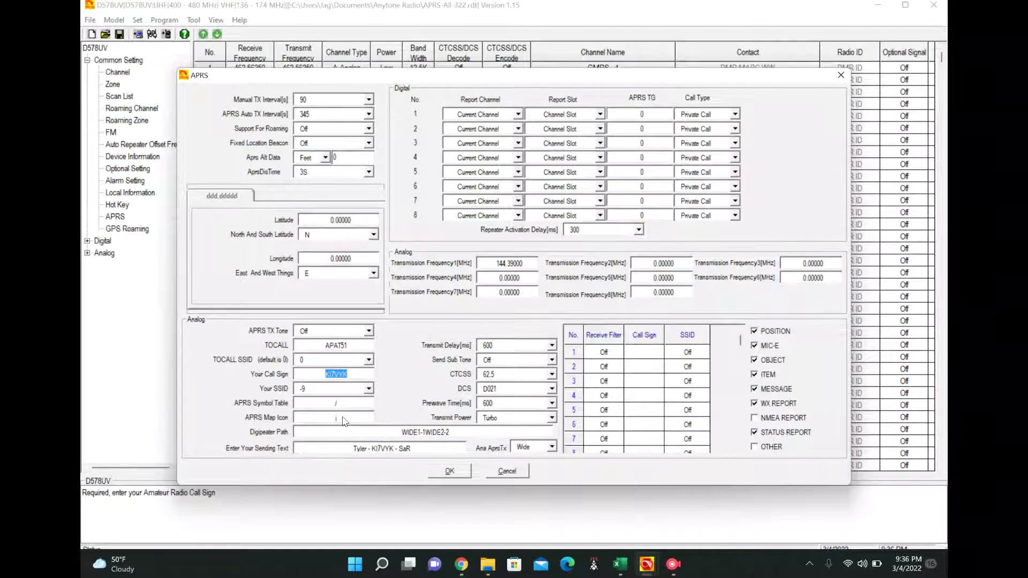
# Search Google images for 'arps map icon' and enlarge the APRS Symbol Look Up Table
pyautogui.moveTo(461, 564)
pyautogui.click(426, 498)
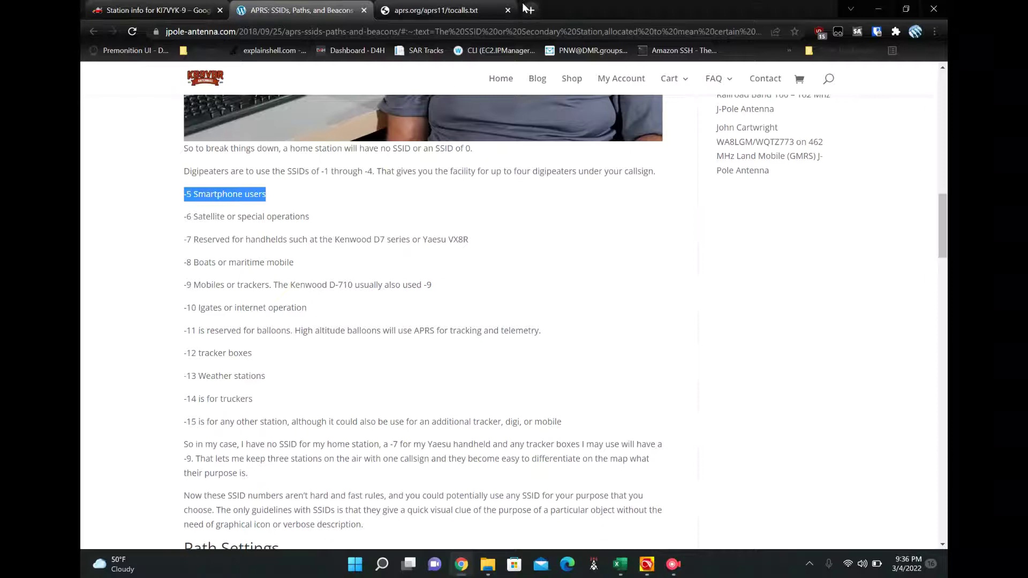
pyautogui.click(526, 9)
pyautogui.write('arps ma')
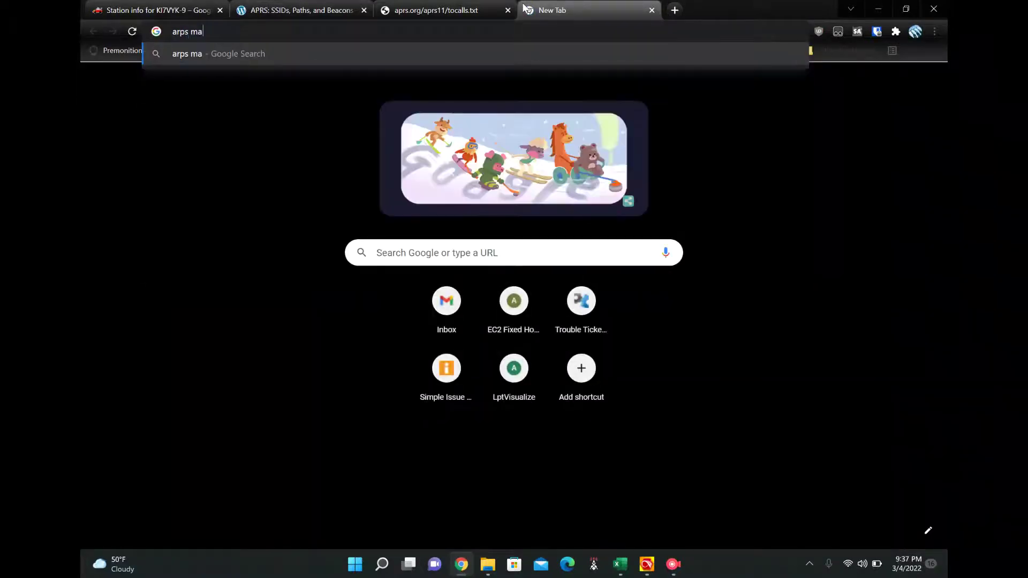
pyautogui.write('p icon')
pyautogui.press('Return')
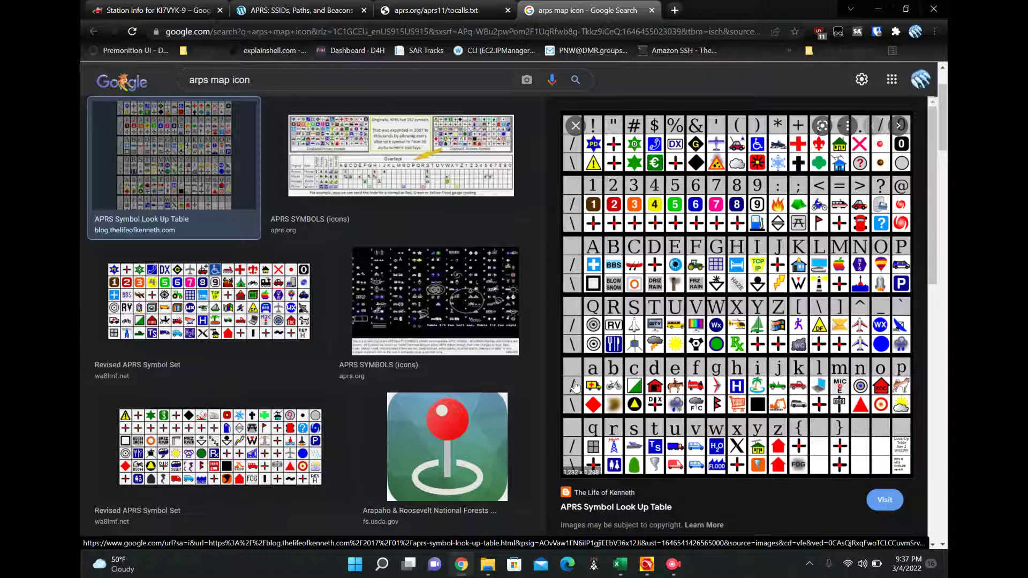
pyautogui.moveTo(573, 385)
pyautogui.mouseDown()
pyautogui.moveTo(711, 360)
pyautogui.moveTo(578, 329)
pyautogui.moveTo(576, 367)
pyautogui.mouseUp()
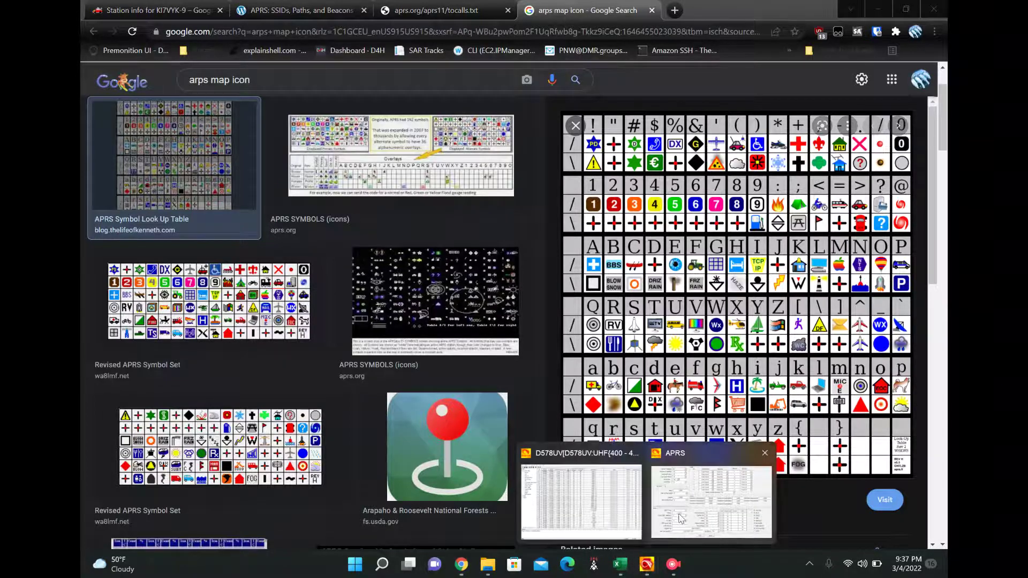
# Compare the CPS APRS Symbol Table and Map Icon values against the lookup table image
pyautogui.click(680, 517)
pyautogui.click(343, 407)
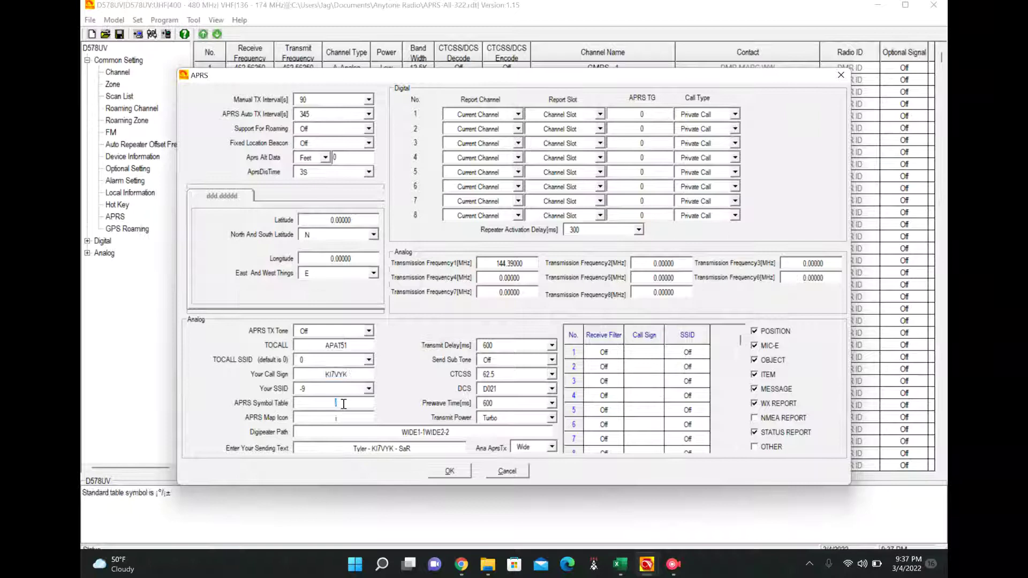
pyautogui.click(349, 417)
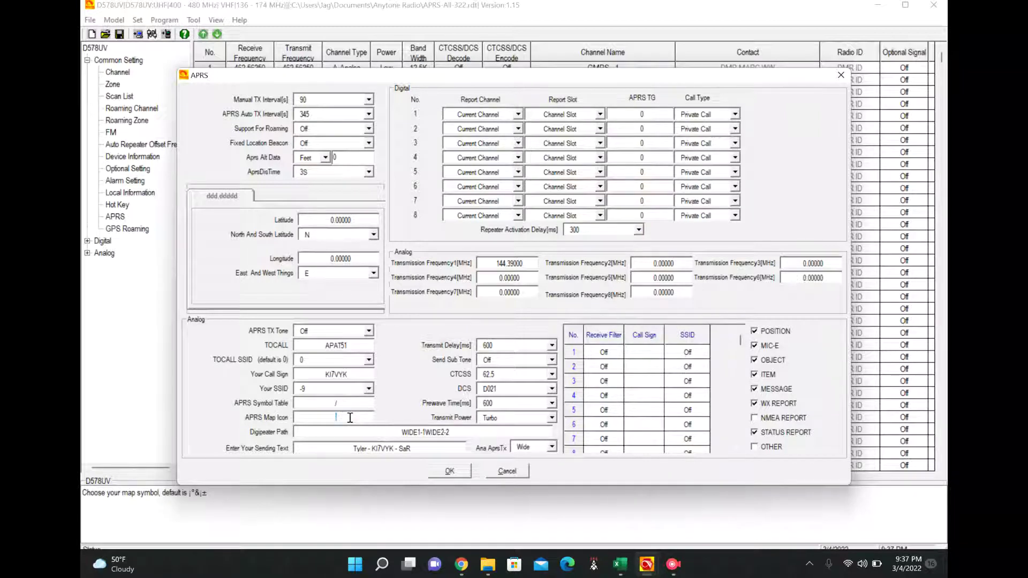
pyautogui.click(463, 561)
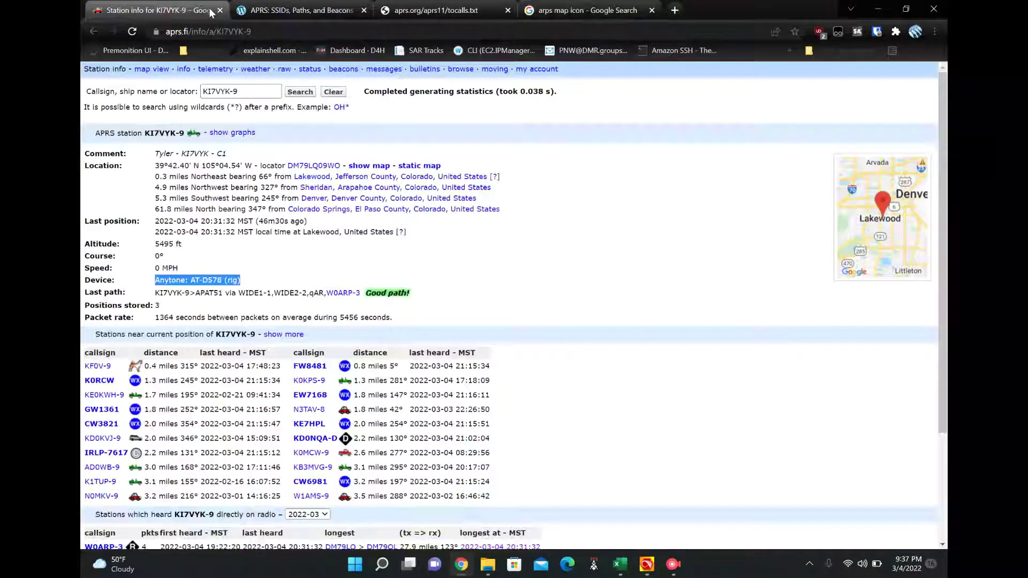
# Highlight the station's -9 SSID on aprs.fi, then bring up the D578UV window previews
pyautogui.click(193, 10)
pyautogui.click(280, 245)
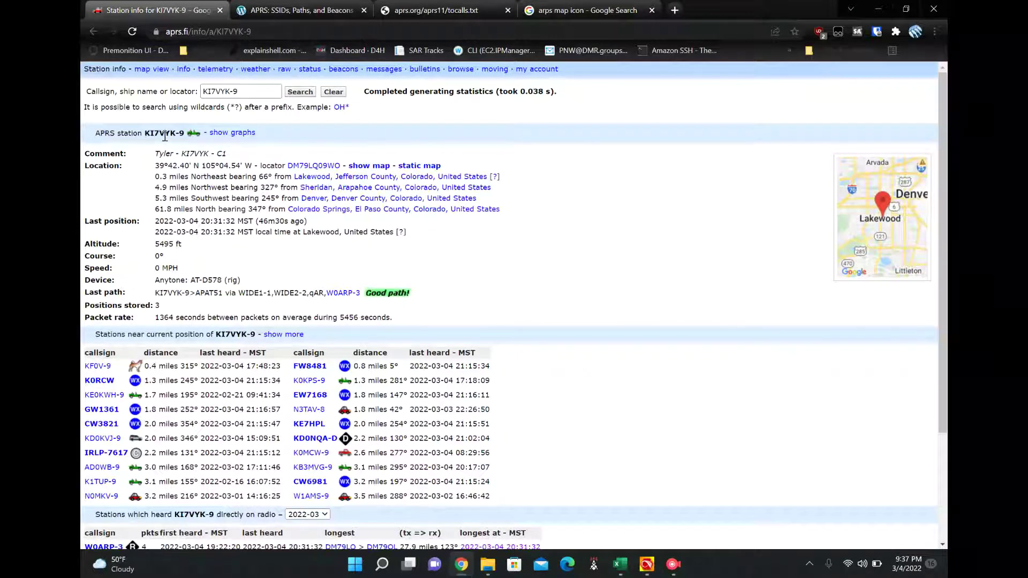
pyautogui.moveTo(165, 134); pyautogui.dragTo(199, 142)
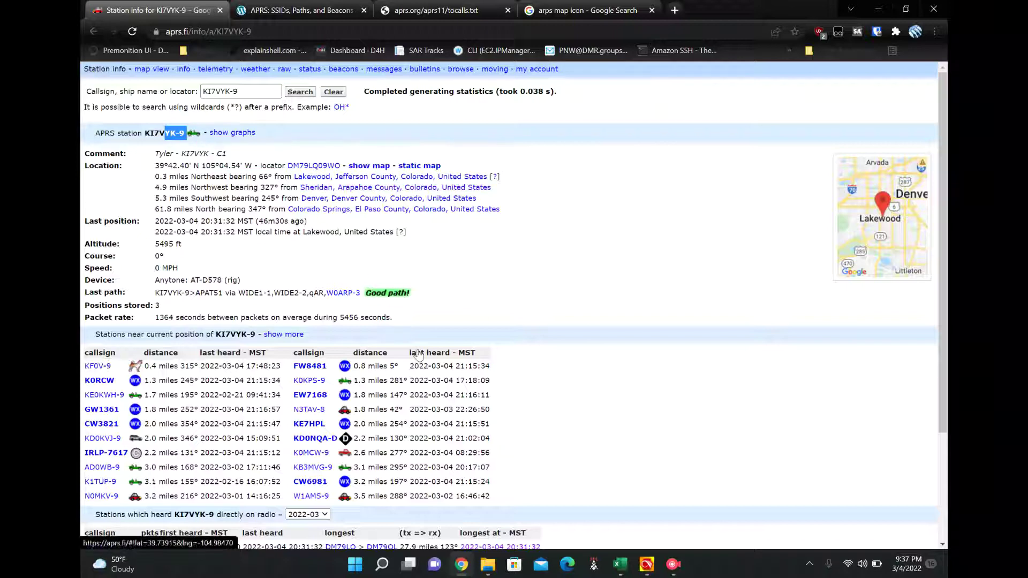
pyautogui.click(647, 563)
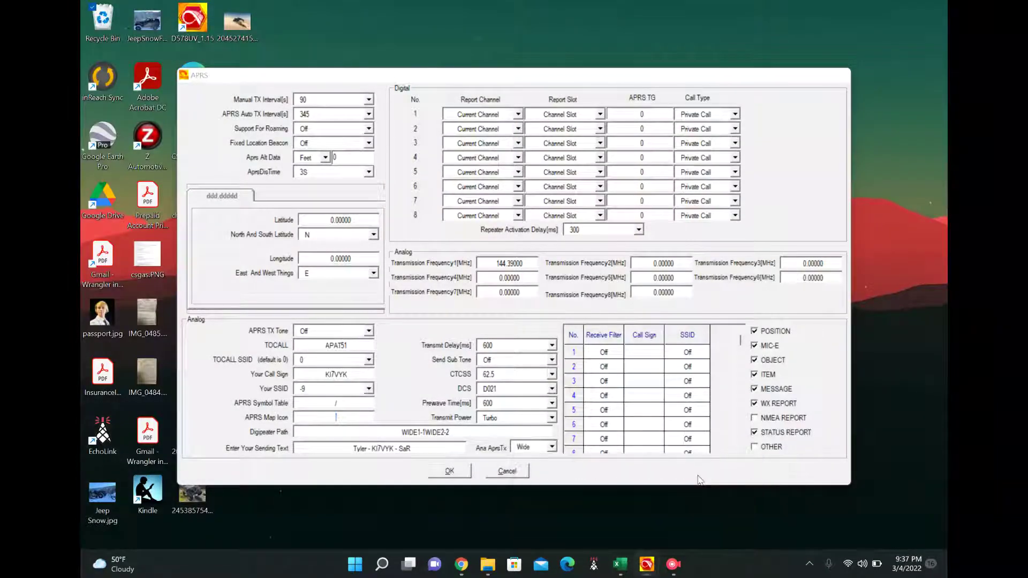
pyautogui.click(711, 501)
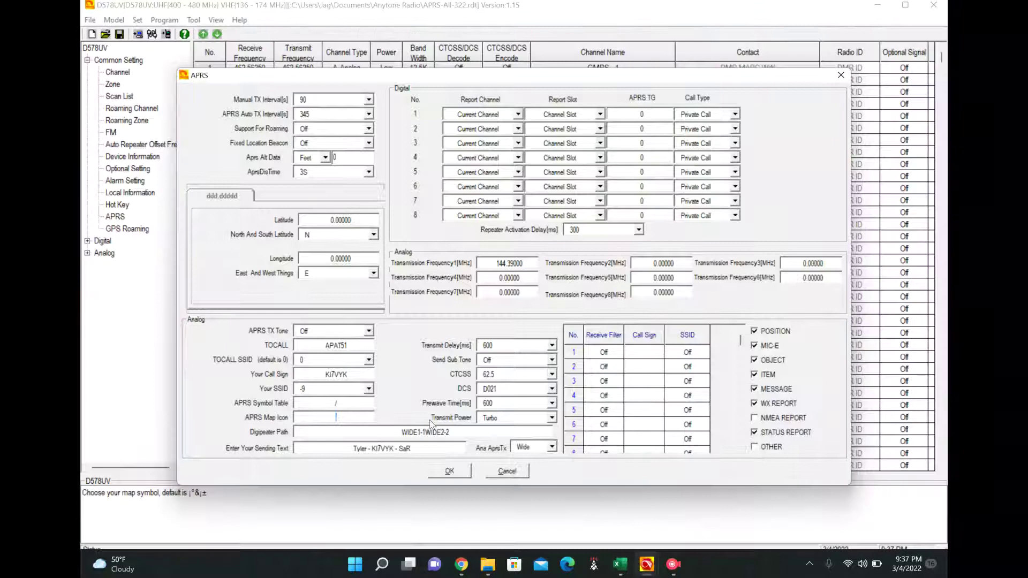
pyautogui.click(446, 432)
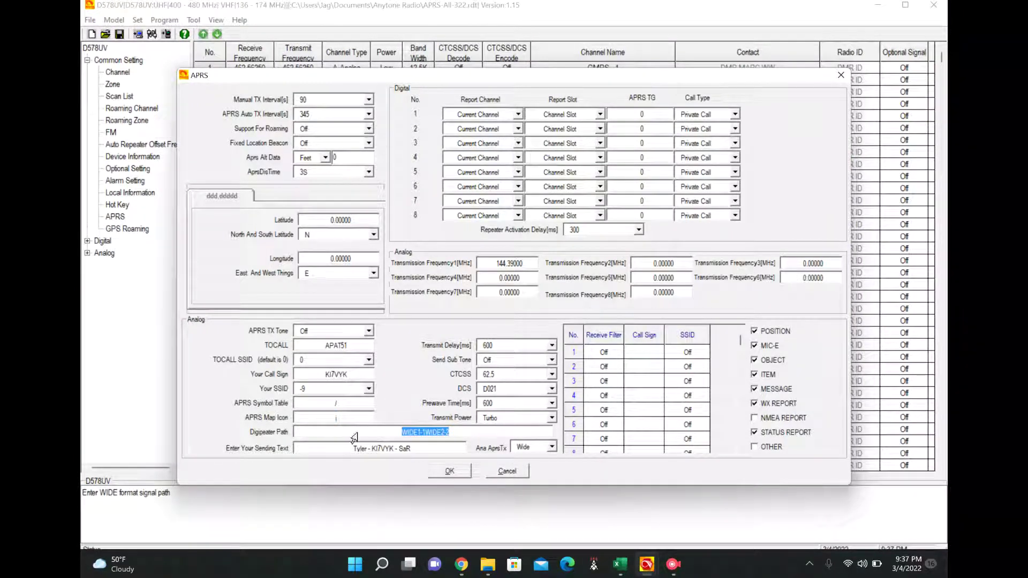
pyautogui.click(406, 432)
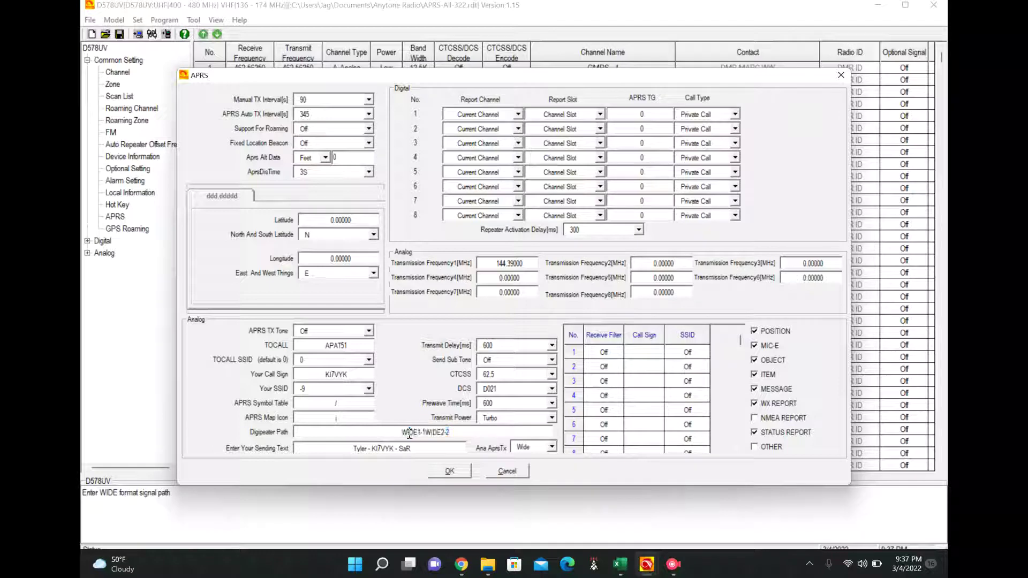
pyautogui.press('Right')
pyautogui.press('Right')
pyautogui.press('Right')
pyautogui.press('Right')
pyautogui.press('Right')
pyautogui.write(',')
pyautogui.press('BackSpace')
pyautogui.press('Right')
pyautogui.press('Right')
pyautogui.press('Right')
pyautogui.press('Right')
pyautogui.press('Right')
pyautogui.press('Right')
pyautogui.press('Right')
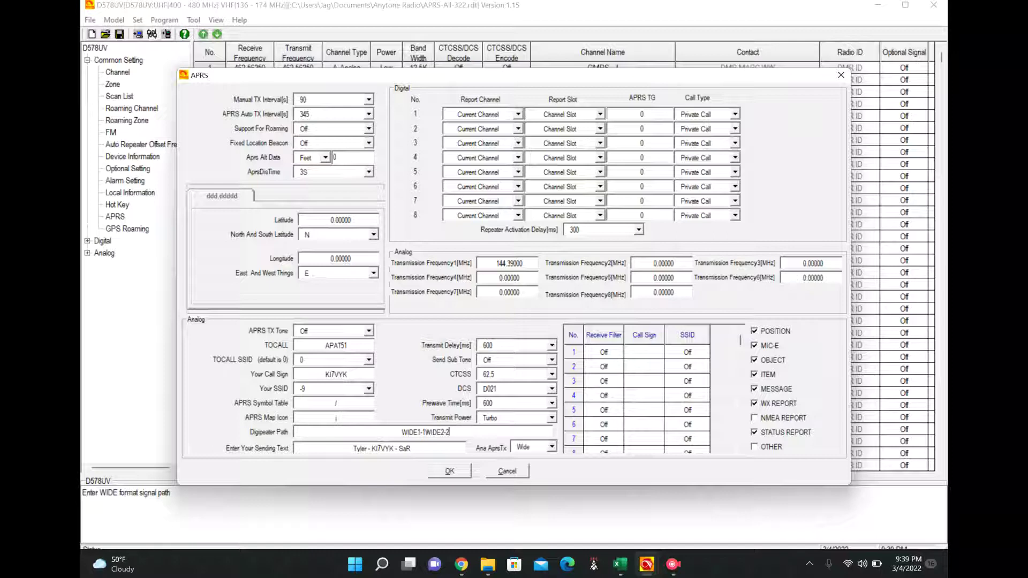
pyautogui.click(431, 448)
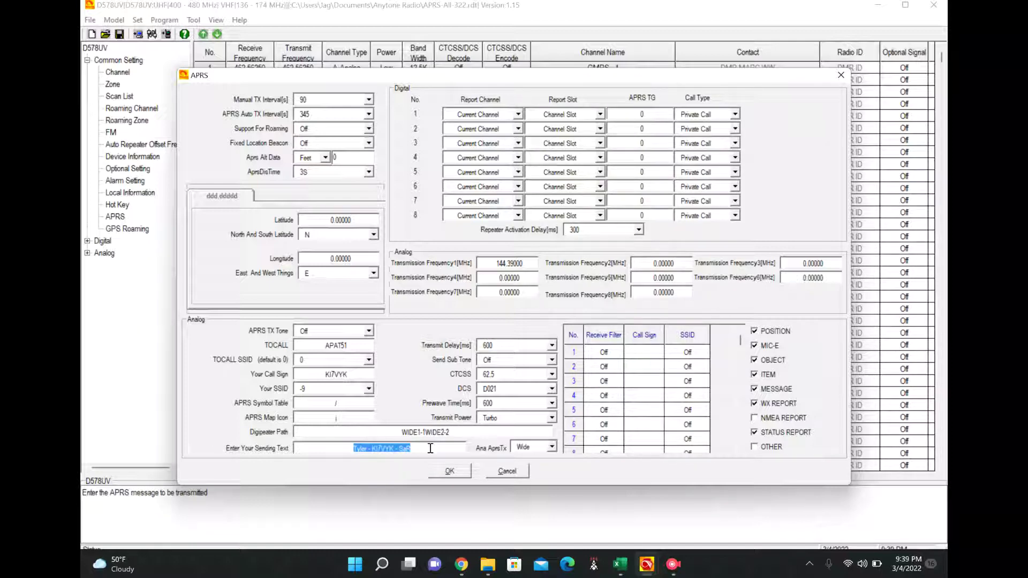
# Replace 'SaR' at the end of the APRS sending text with 'C1', then return to aprs.fi
pyautogui.click(430, 448)
pyautogui.press('BackSpace')
pyautogui.press('BackSpace')
pyautogui.write('C')
pyautogui.write(':')
pyautogui.click(459, 564)
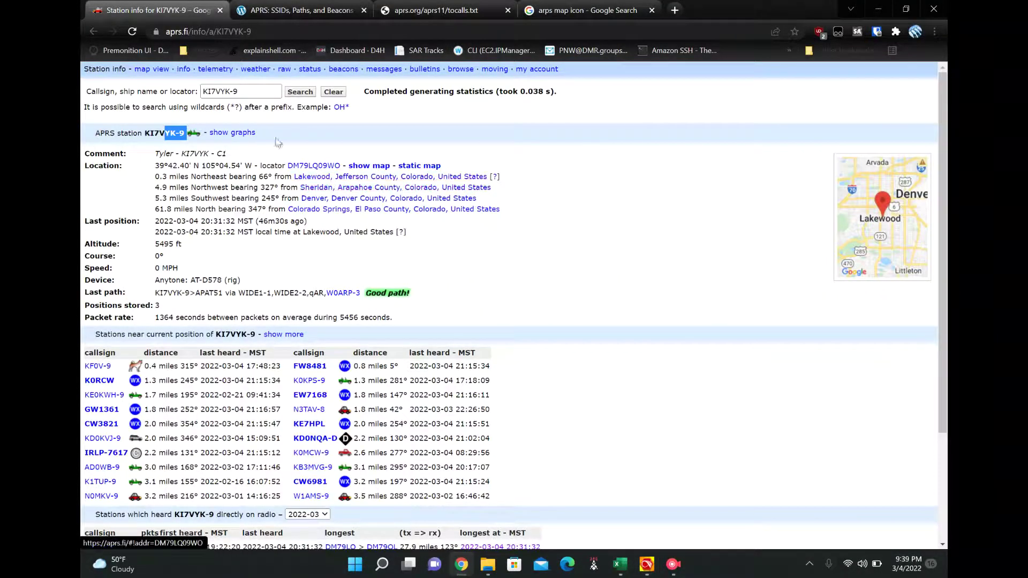
# Highlight the aprs.fi comment ending in C1 and return to the D578UV APRS settings window
pyautogui.moveTo(245, 156); pyautogui.dragTo(135, 157)
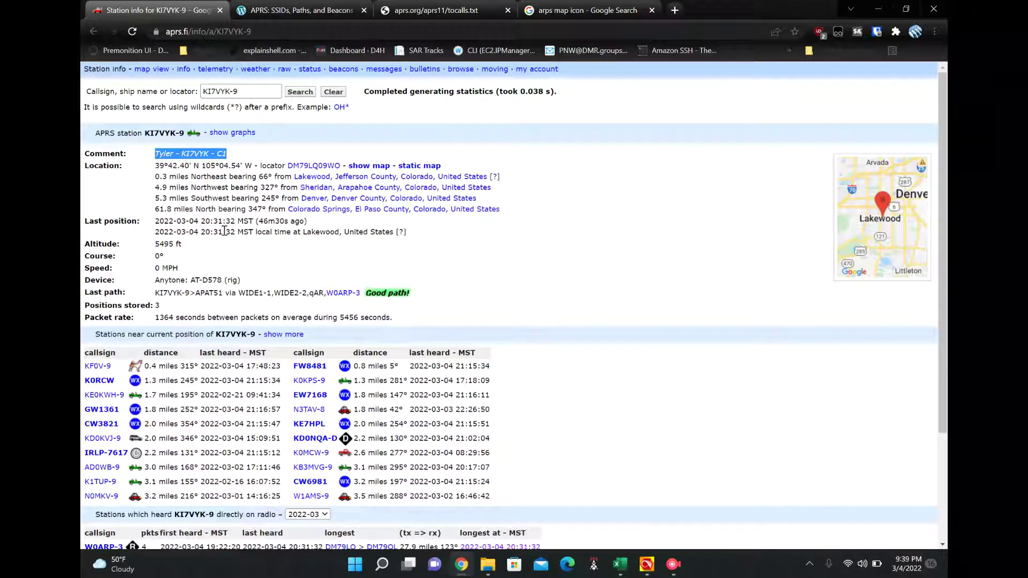
pyautogui.click(646, 563)
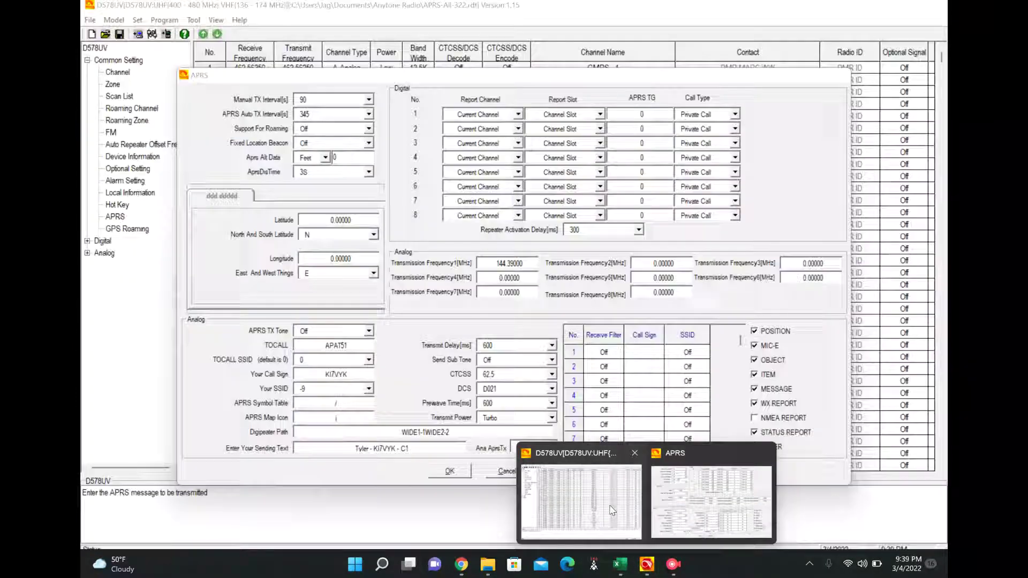
pyautogui.click(711, 502)
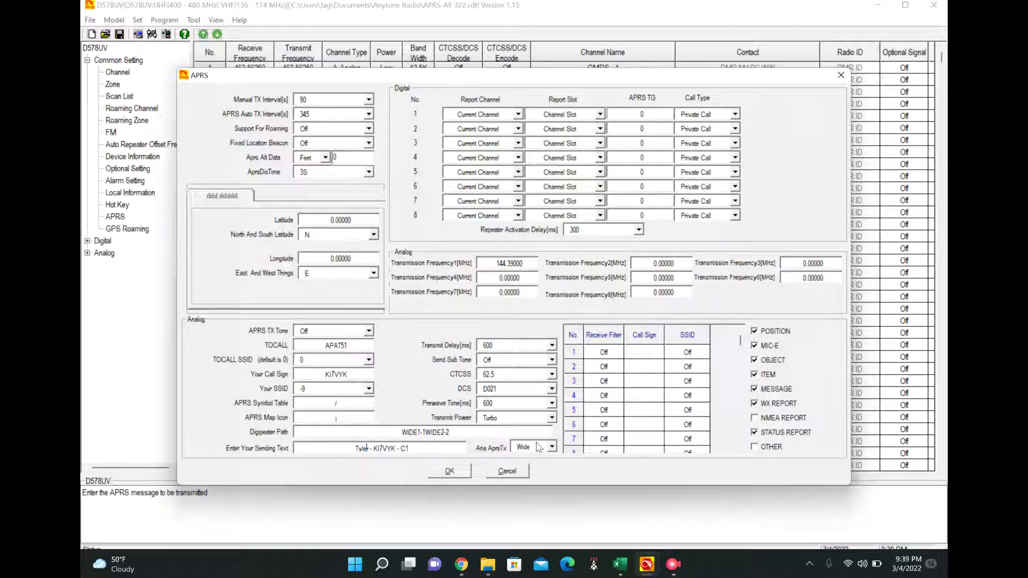
pyautogui.click(513, 344)
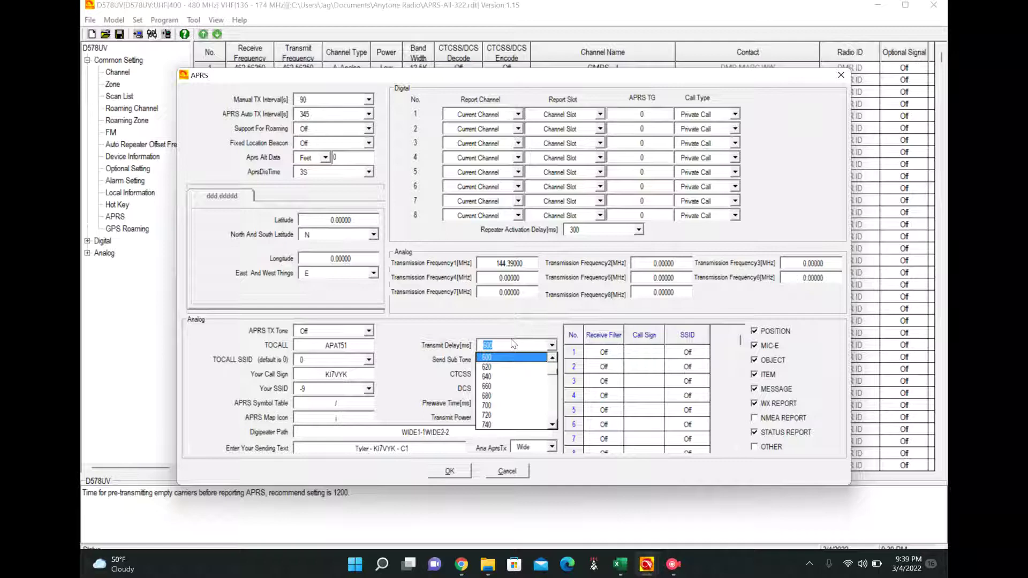
pyautogui.click(516, 330)
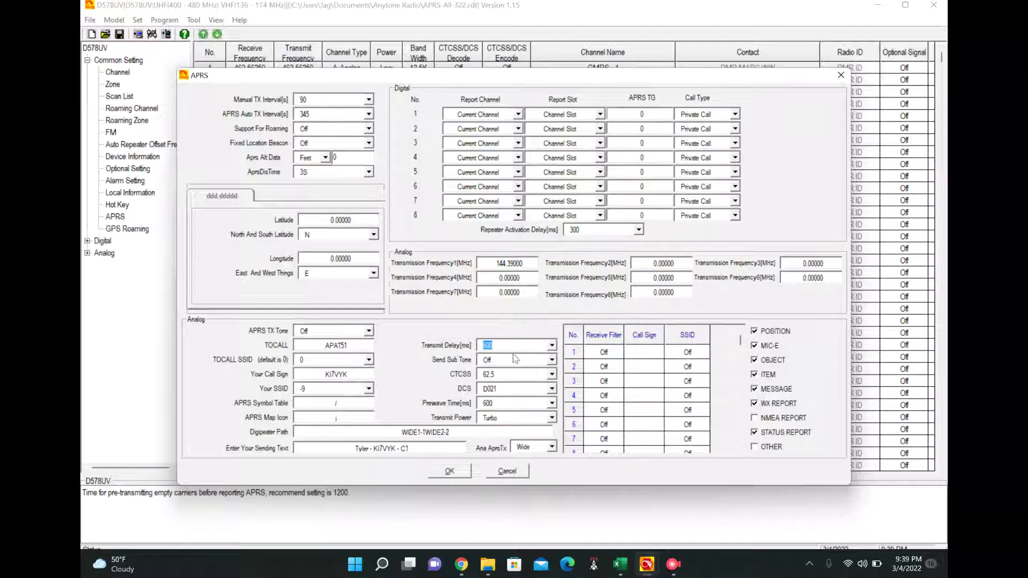
pyautogui.click(497, 403)
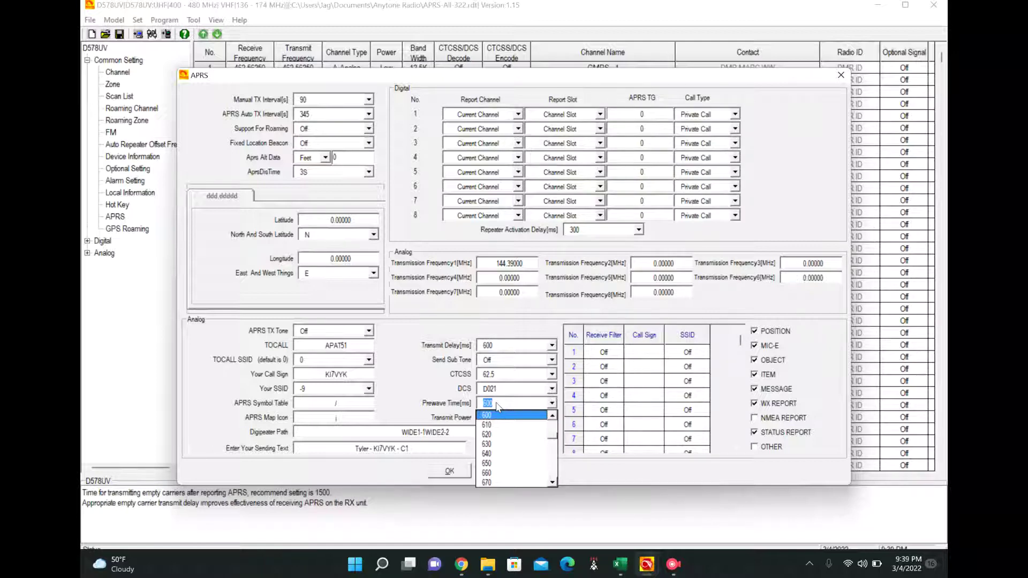
pyautogui.click(495, 402)
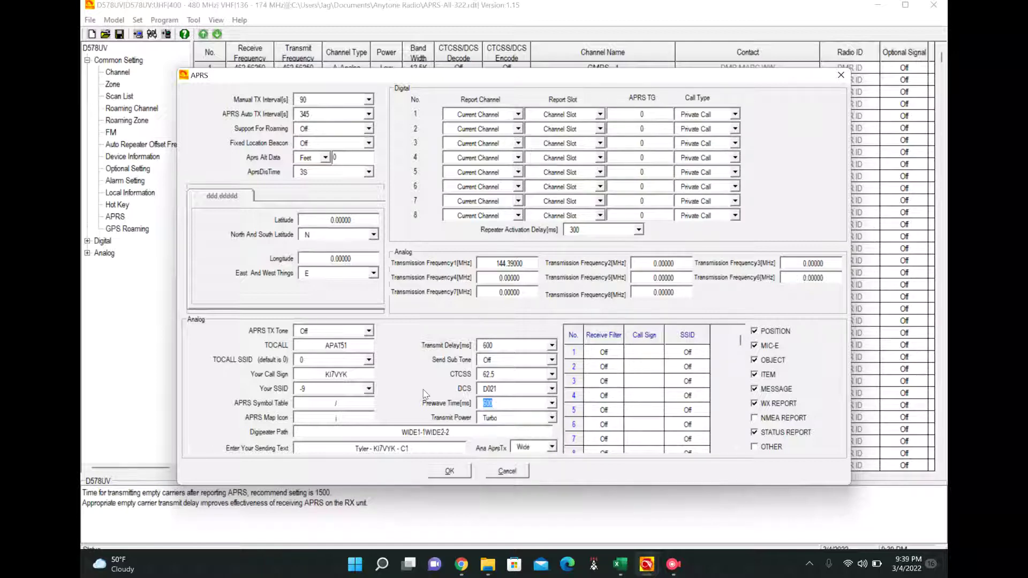
pyautogui.click(504, 348)
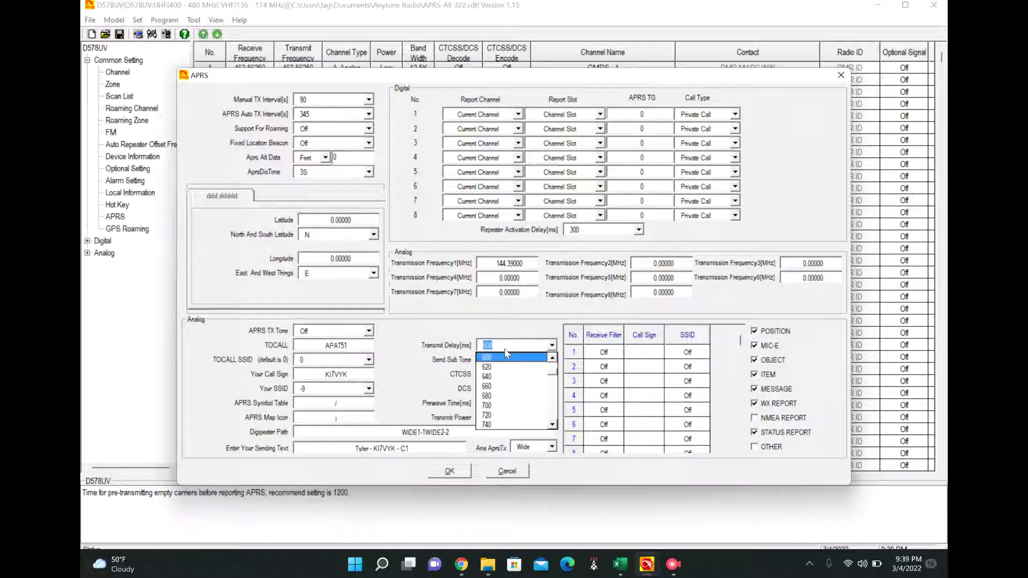
pyautogui.click(454, 364)
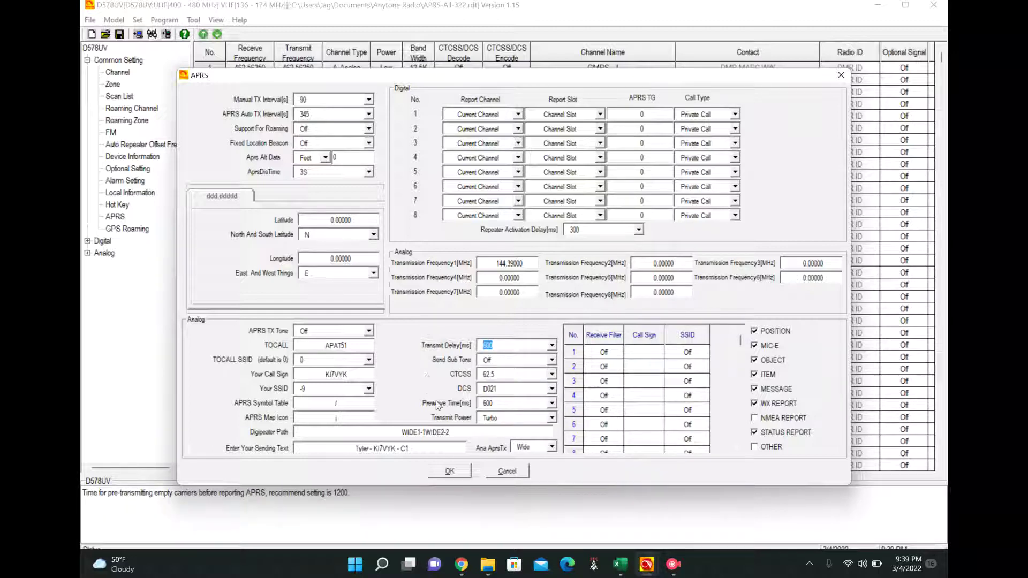
pyautogui.click(503, 405)
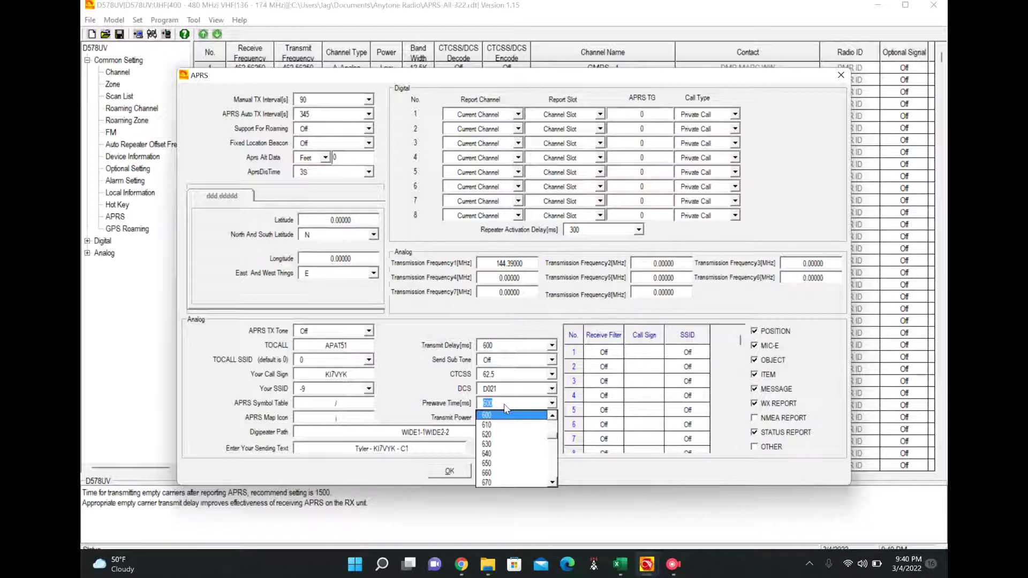
pyautogui.click(453, 403)
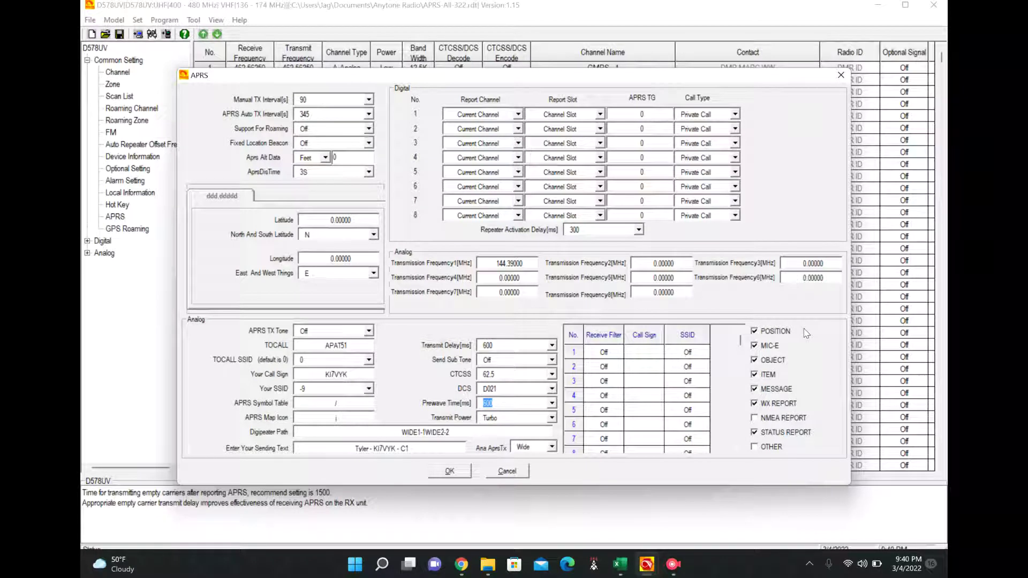
# Toggle MIC-E, uncheck POSITION, keep MESSAGE enabled, and accept the APRS settings with OK
pyautogui.click(811, 346)
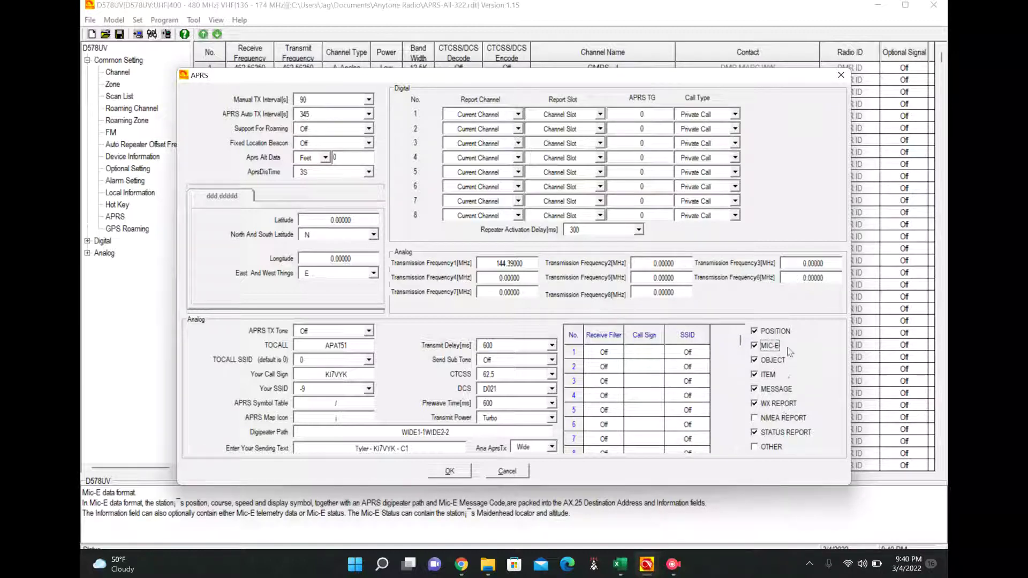
pyautogui.click(775, 331)
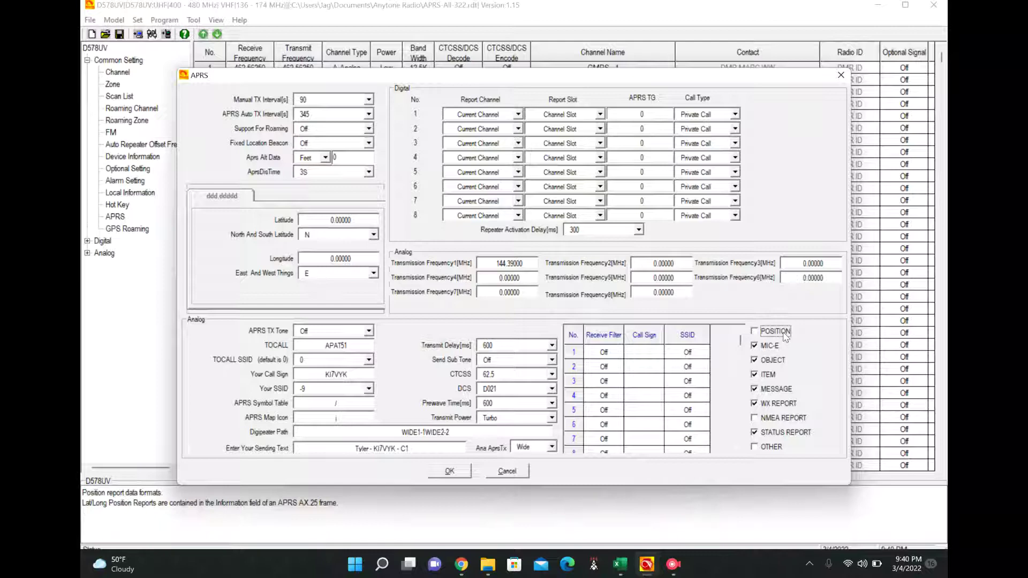
pyautogui.click(775, 388)
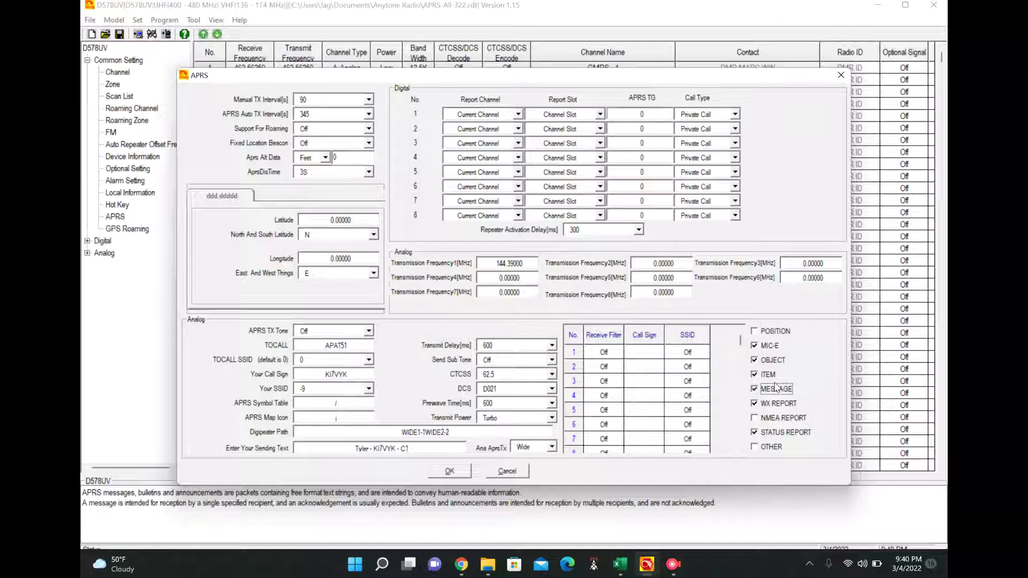
pyautogui.click(760, 387)
pyautogui.click(449, 472)
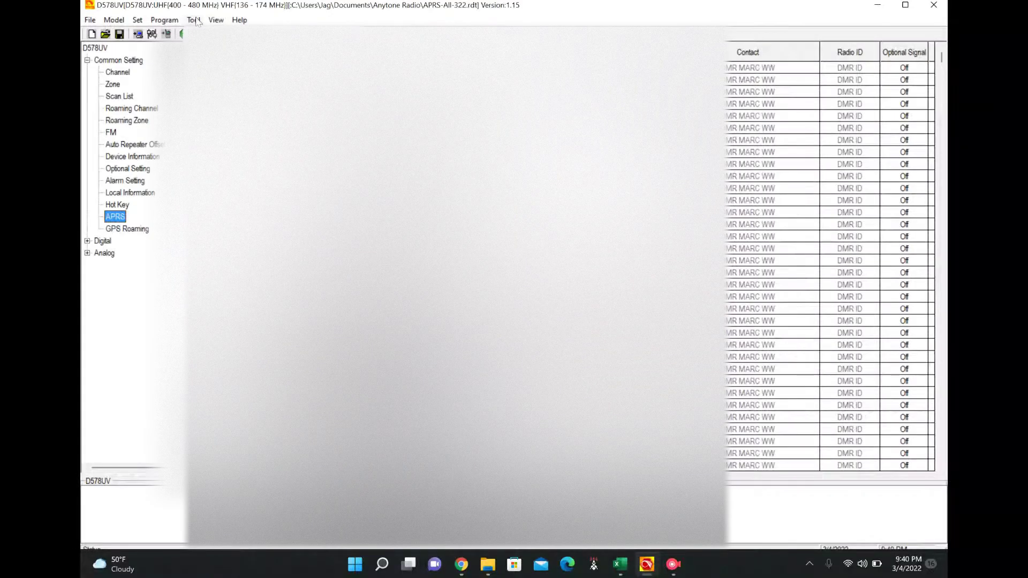
pyautogui.doubleClick(140, 172)
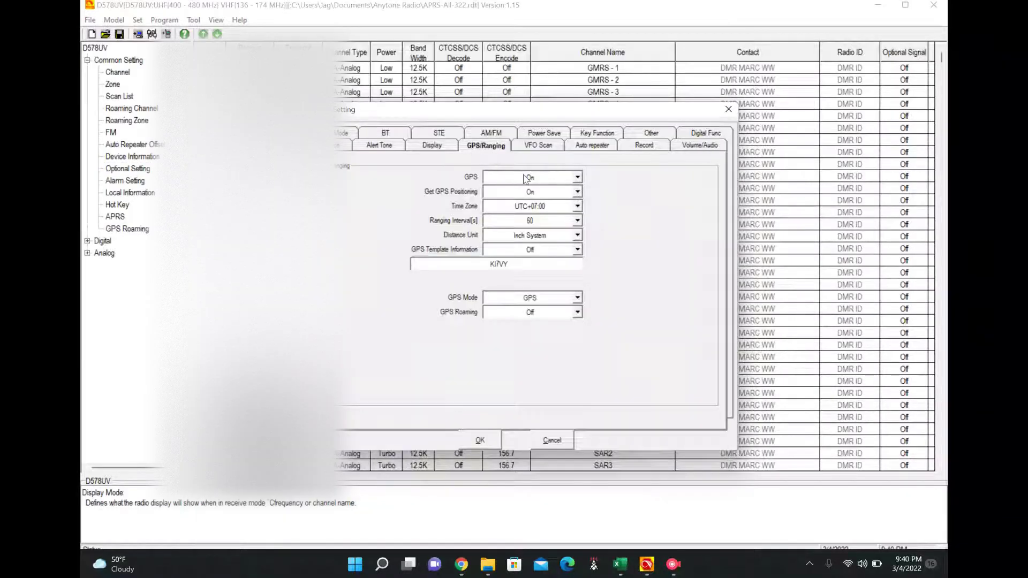
pyautogui.click(526, 192)
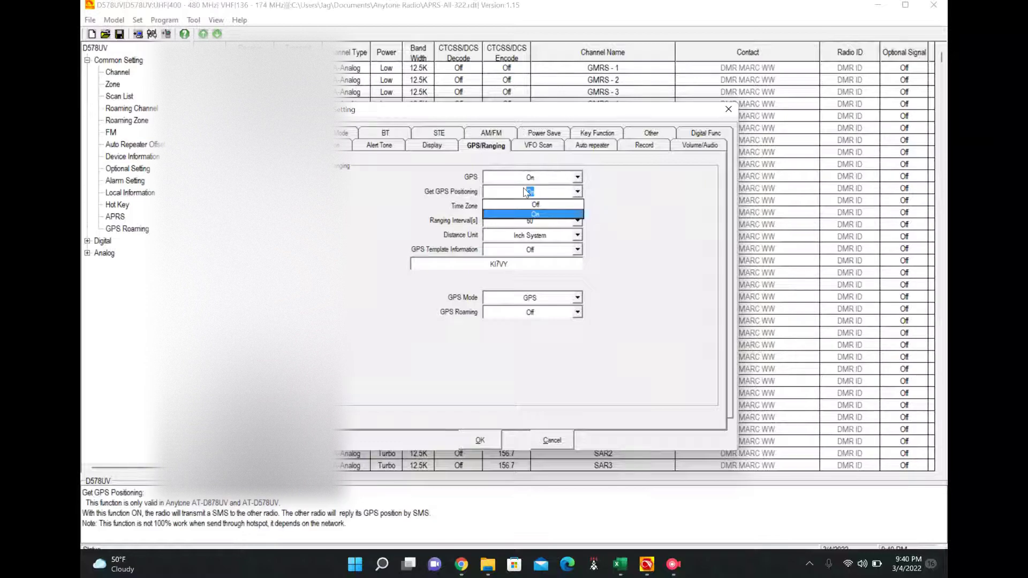
pyautogui.click(642, 218)
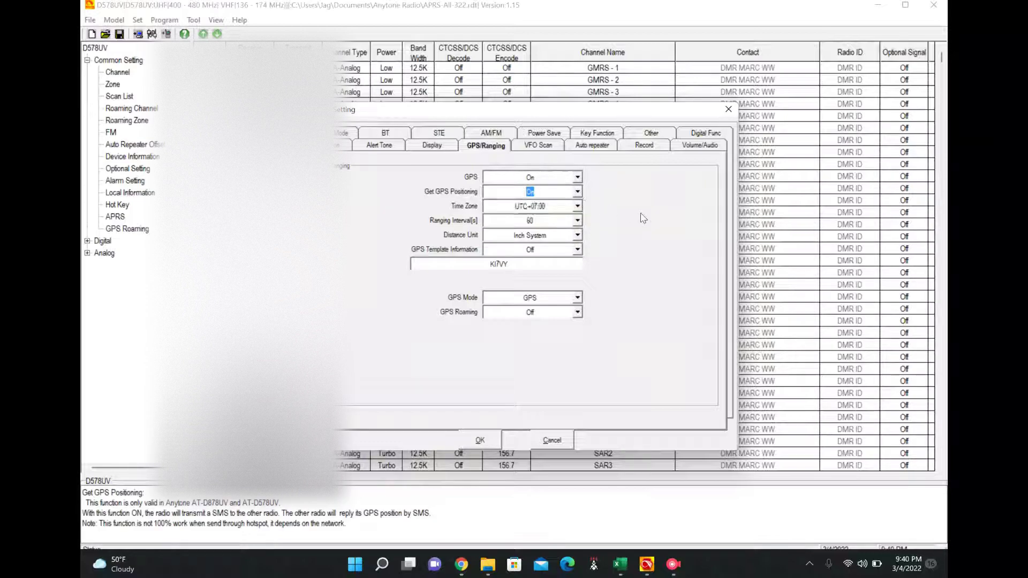
pyautogui.click(532, 224)
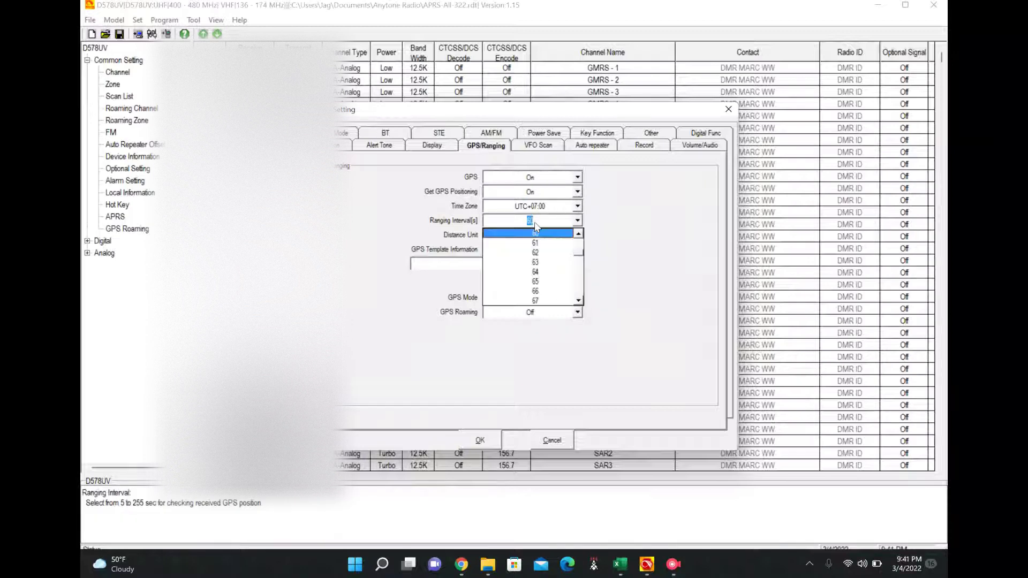
pyautogui.click(632, 237)
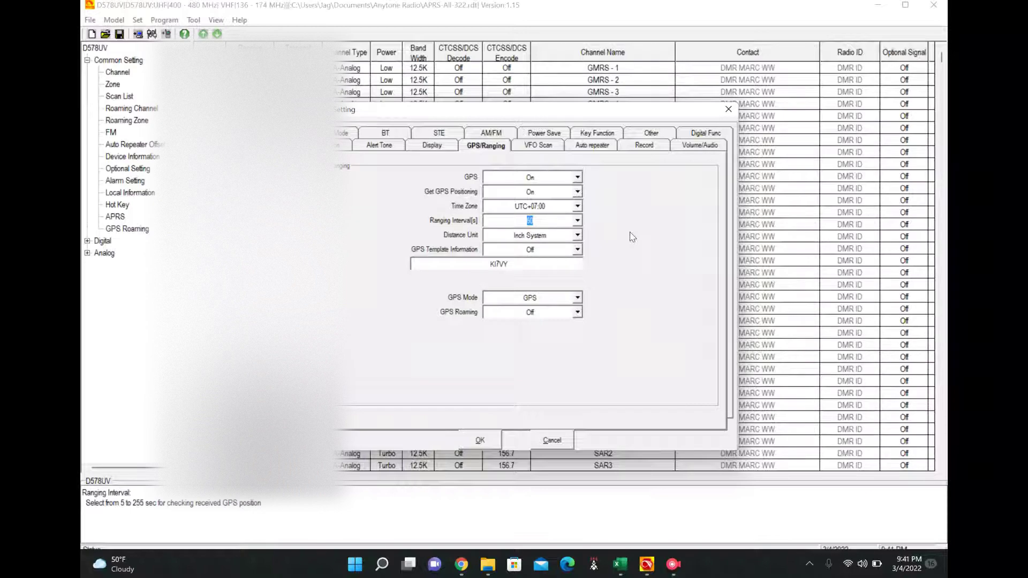
pyautogui.click(553, 249)
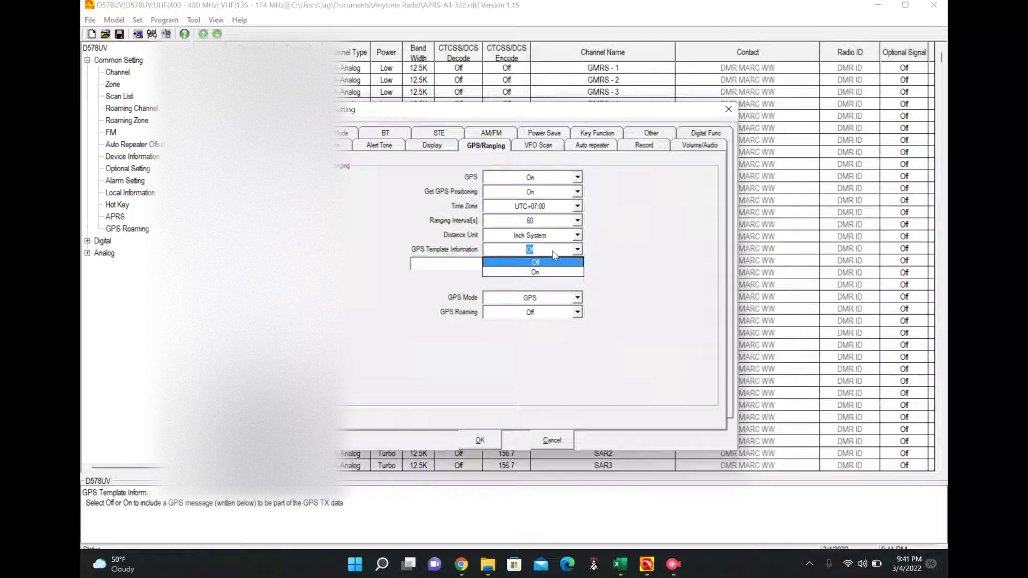
pyautogui.click(597, 260)
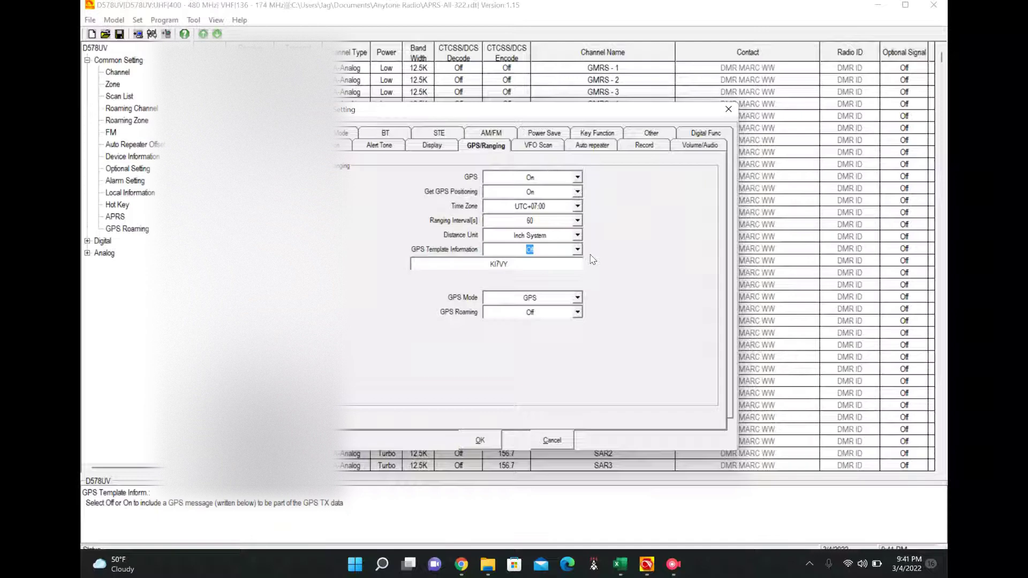
pyautogui.click(555, 298)
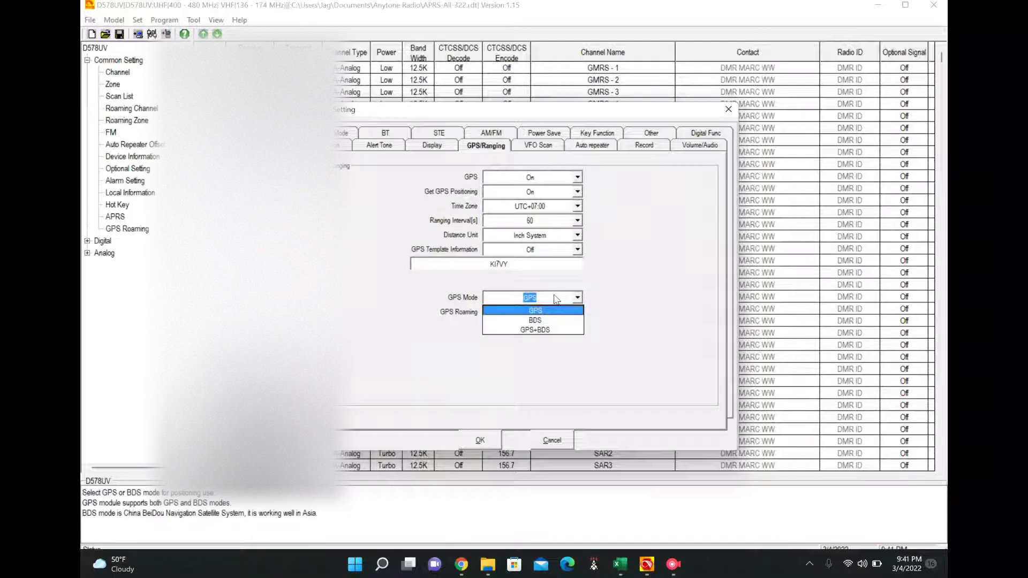
pyautogui.click(643, 298)
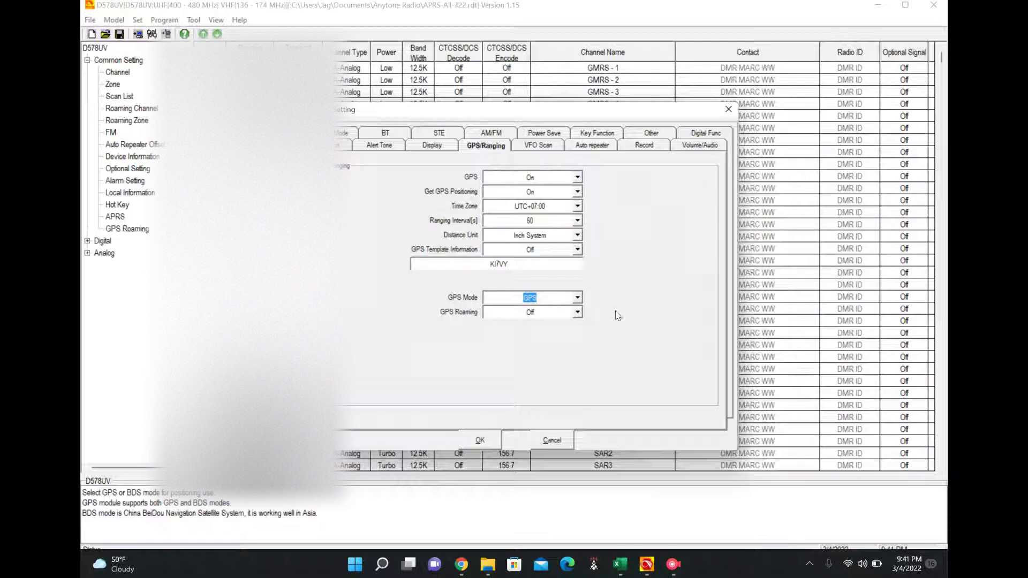
pyautogui.click(576, 312)
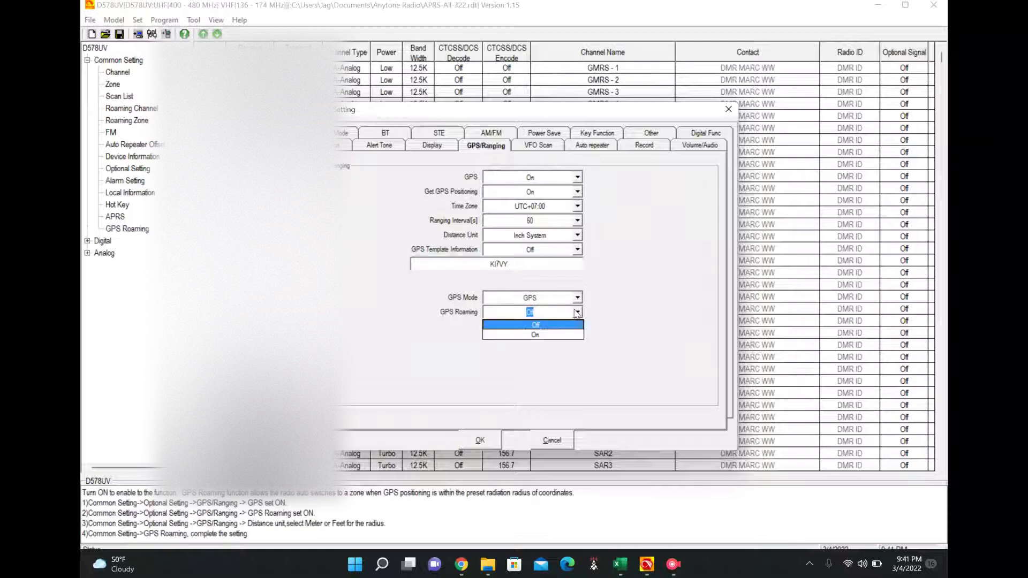
pyautogui.click(619, 319)
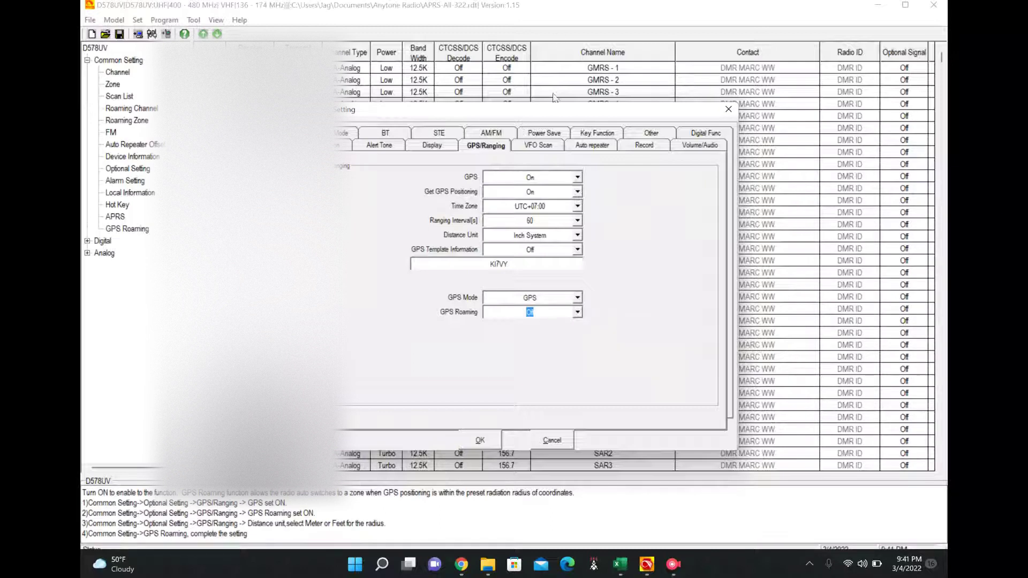
pyautogui.click(552, 440)
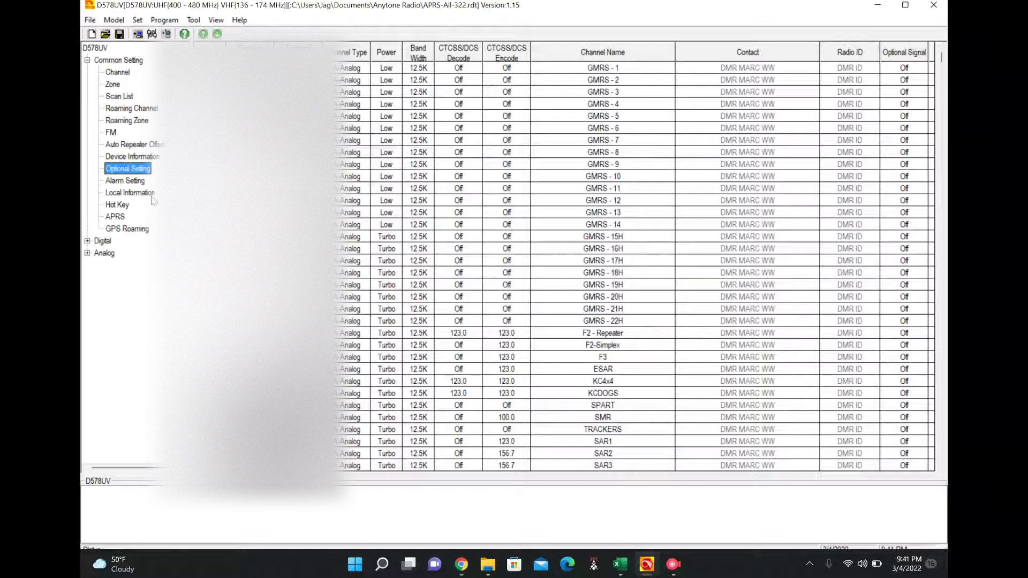
# Inspect the APRS zone's members, including APRS - TX, and close the zone editor
pyautogui.click(118, 97)
pyautogui.click(113, 85)
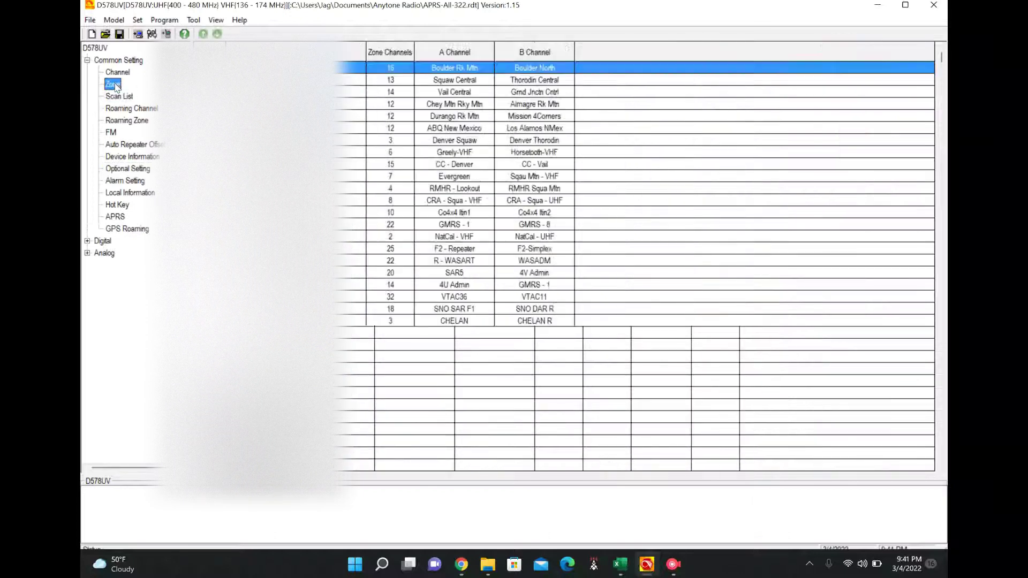
pyautogui.doubleClick(298, 369)
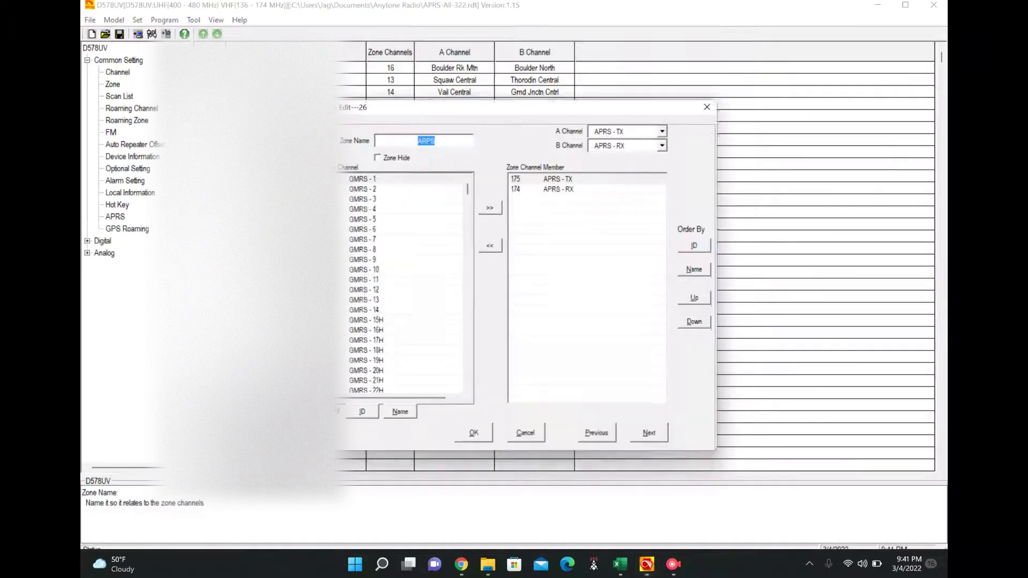
pyautogui.click(560, 181)
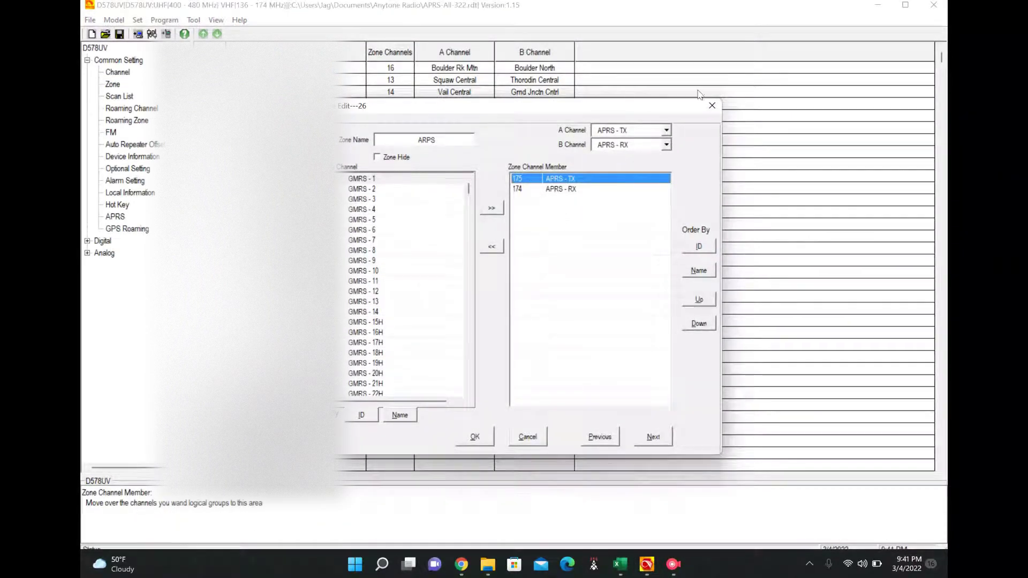
pyautogui.click(712, 106)
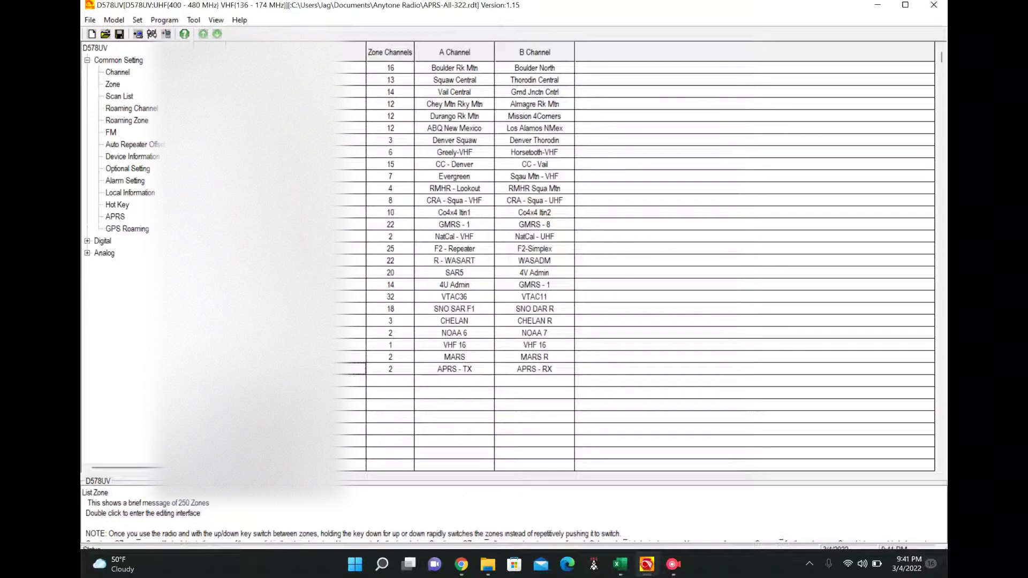
# Page down the channel list until the APRS - RX and APRS - TX rows appear
pyautogui.click(117, 72)
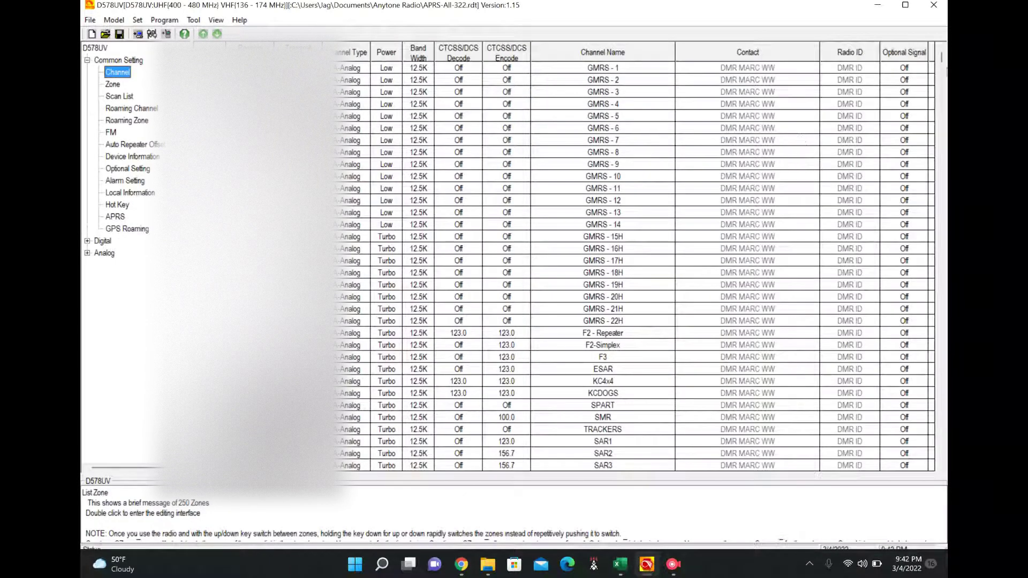
pyautogui.click(943, 87)
pyautogui.click(944, 100)
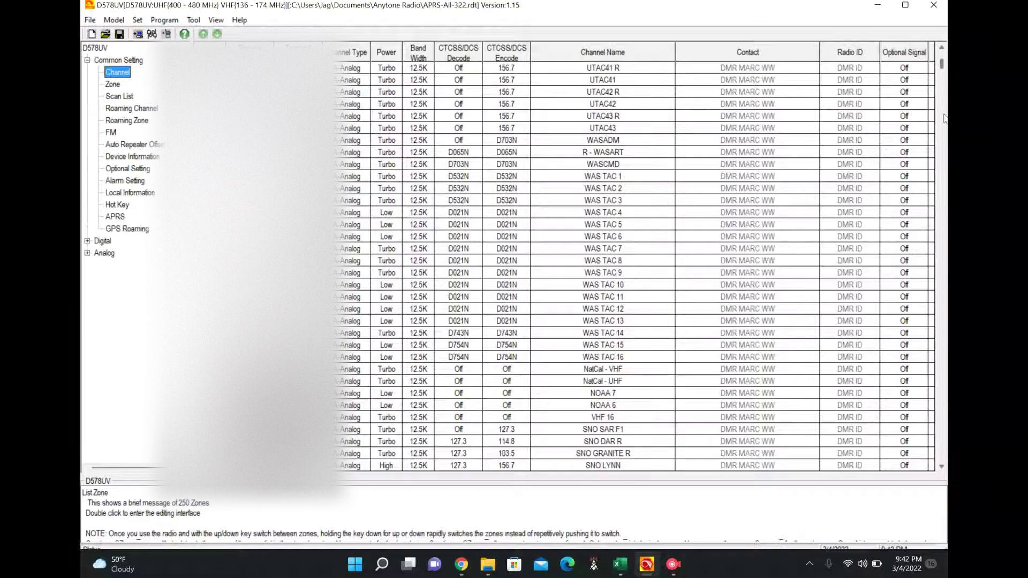
pyautogui.click(945, 119)
pyautogui.click(945, 119)
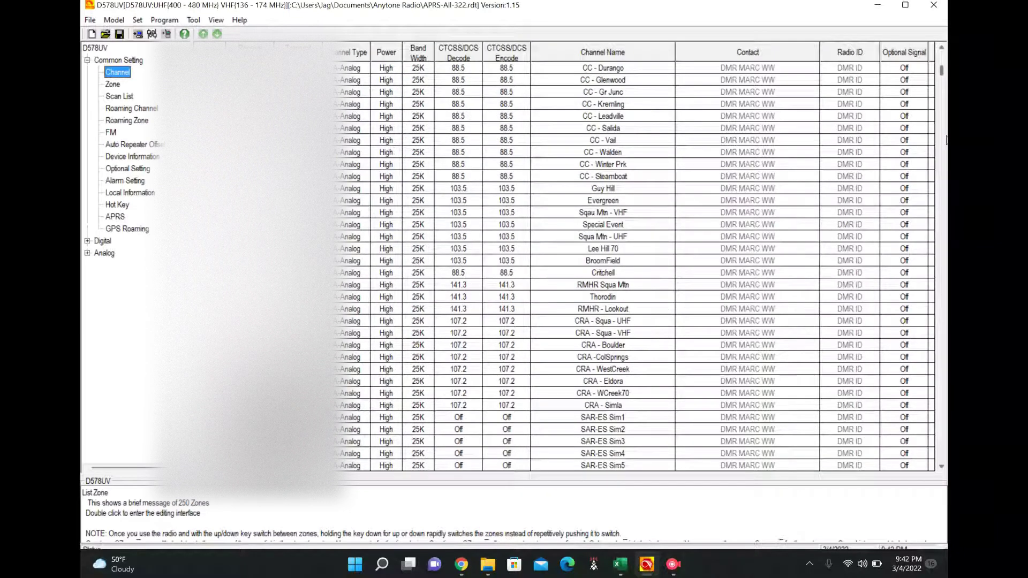
pyautogui.click(945, 140)
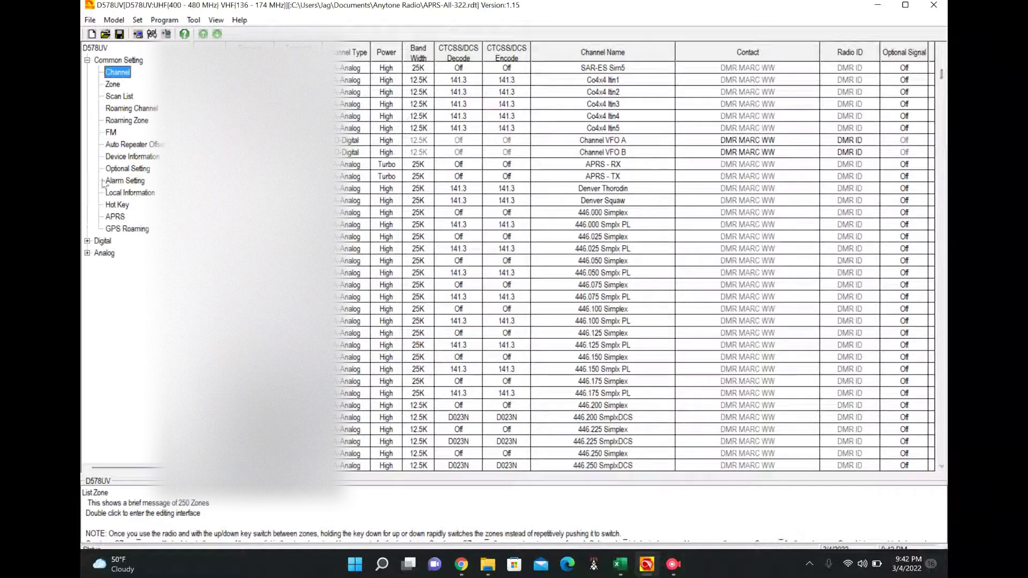
pyautogui.doubleClick(544, 177)
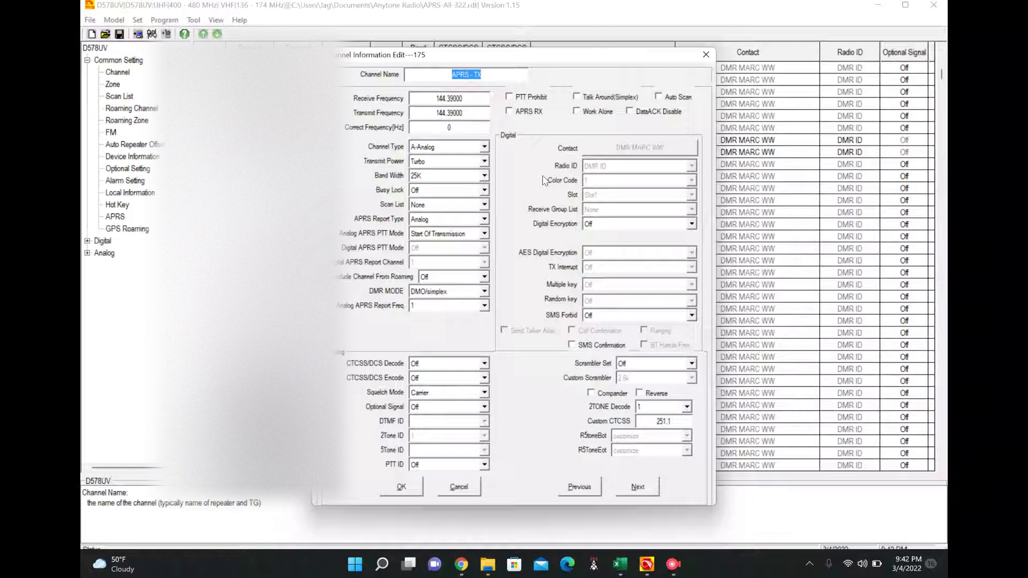
pyautogui.click(461, 99)
pyautogui.click(459, 114)
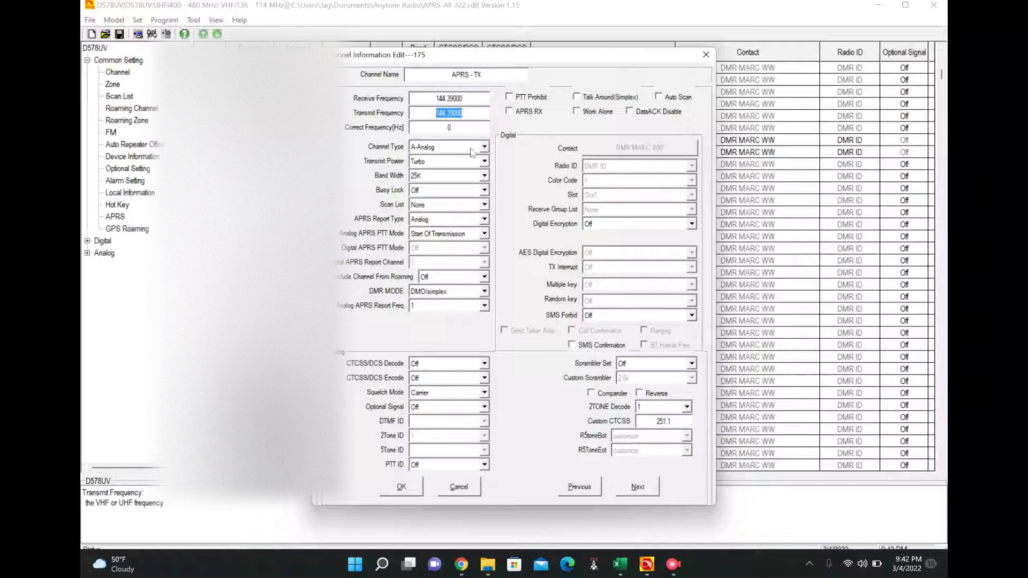
pyautogui.click(464, 175)
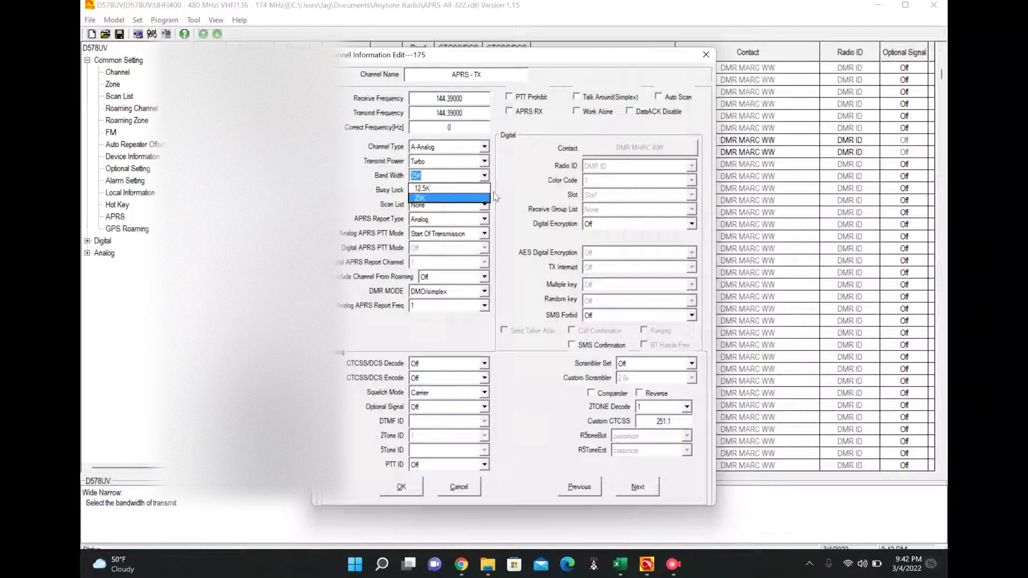
pyautogui.click(527, 190)
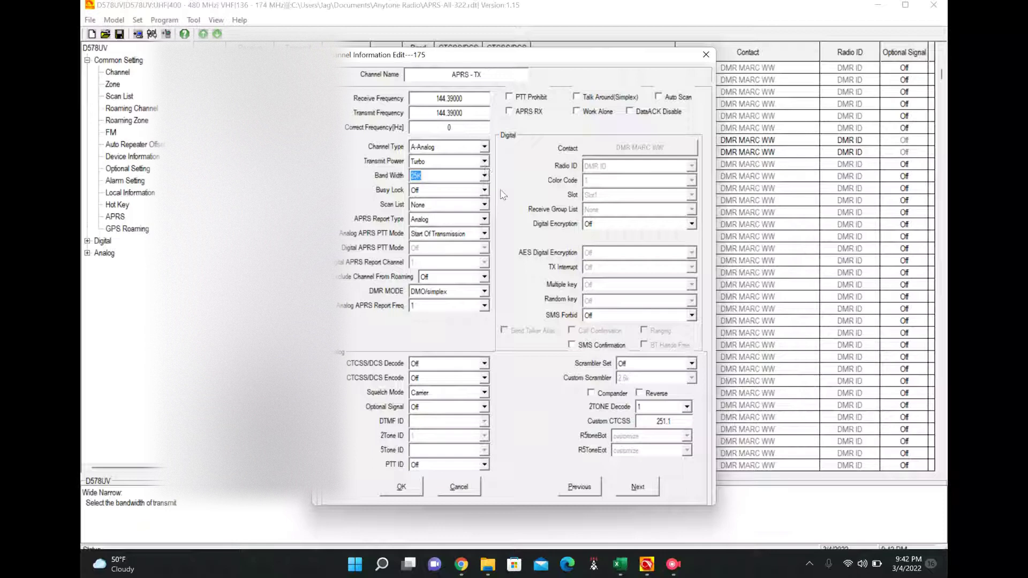
pyautogui.click(470, 220)
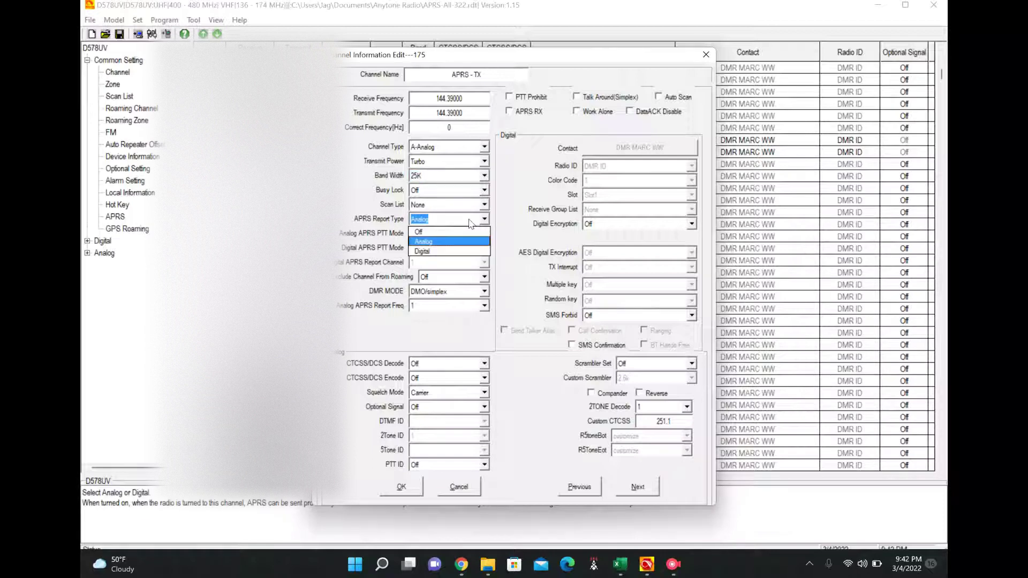
pyautogui.click(513, 231)
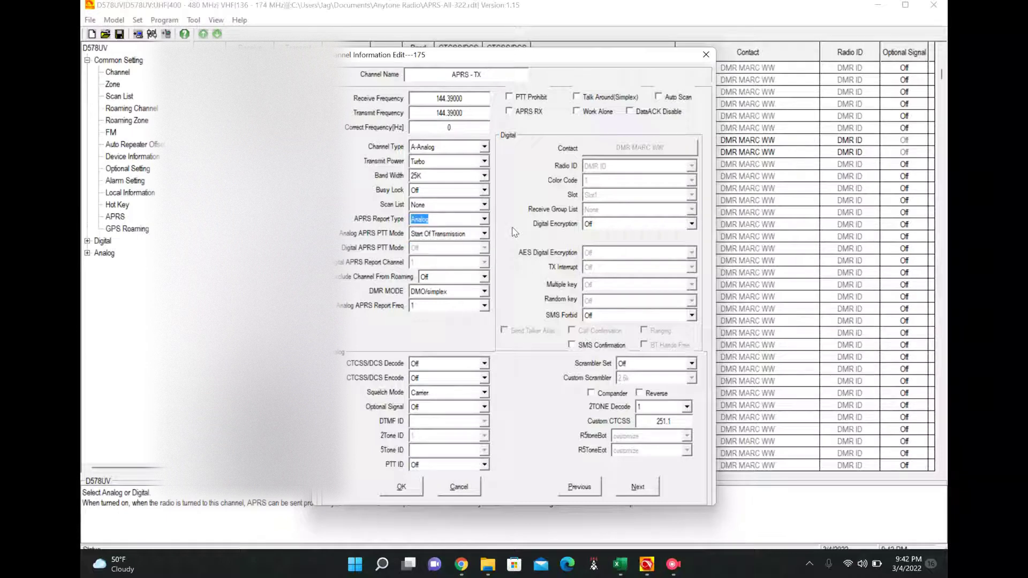
pyautogui.click(474, 236)
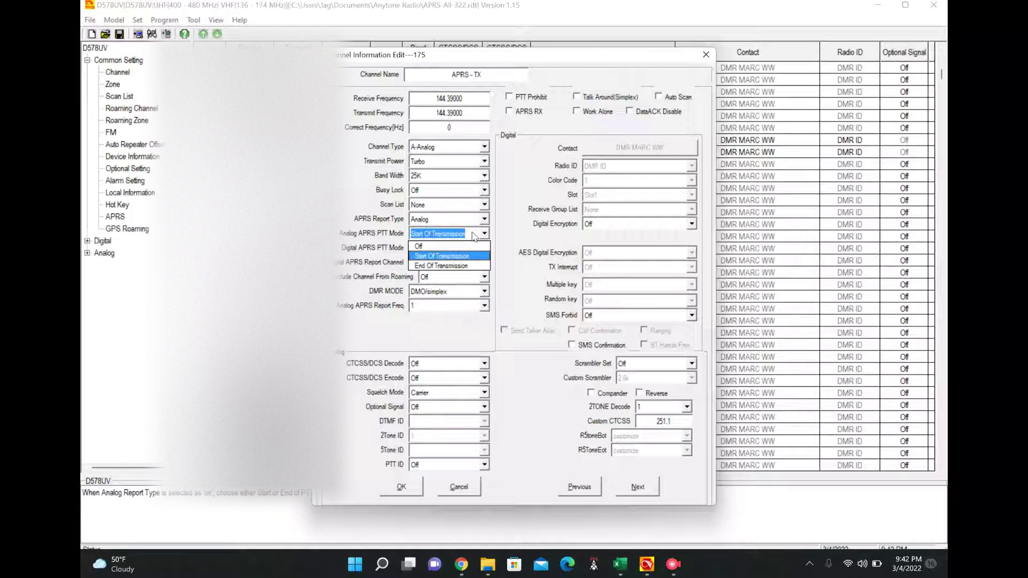
pyautogui.click(520, 244)
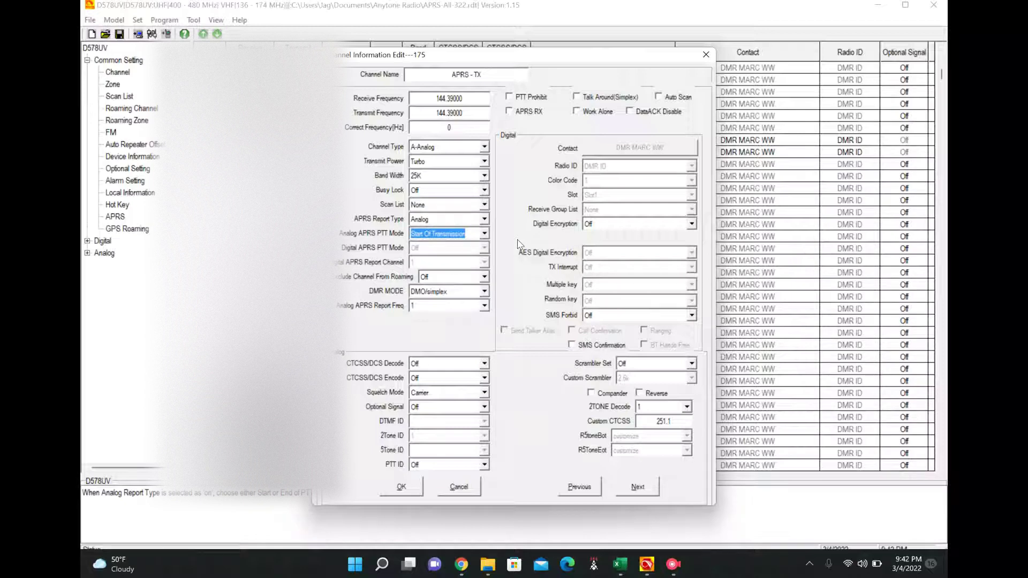
pyautogui.click(473, 306)
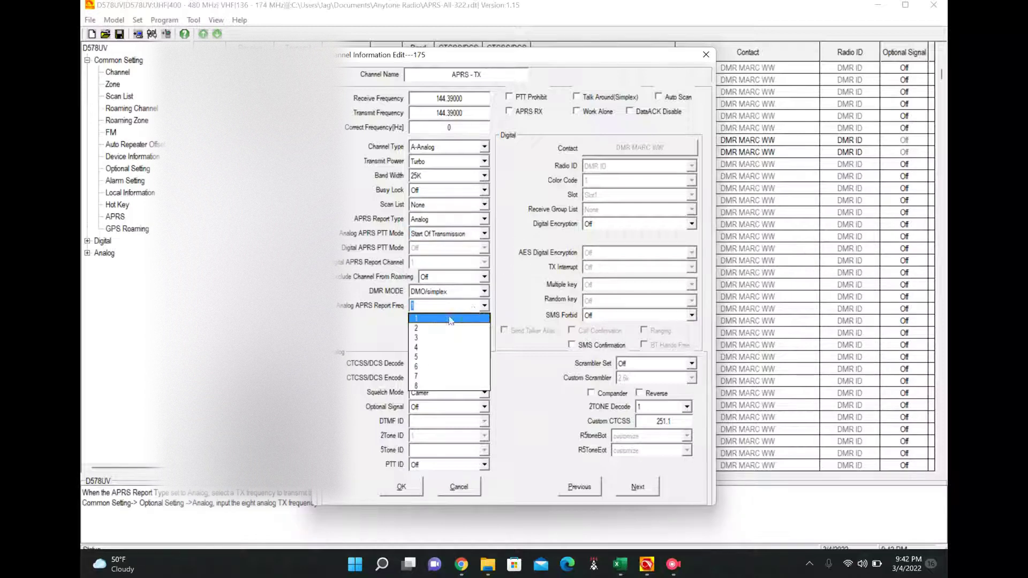
pyautogui.click(450, 320)
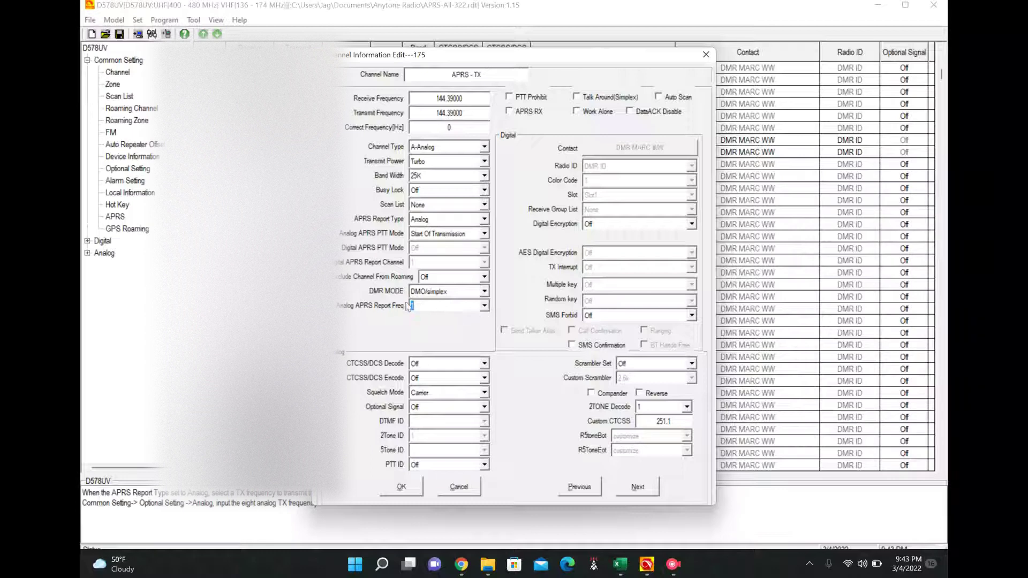
pyautogui.click(432, 308)
pyautogui.click(433, 319)
pyautogui.click(459, 487)
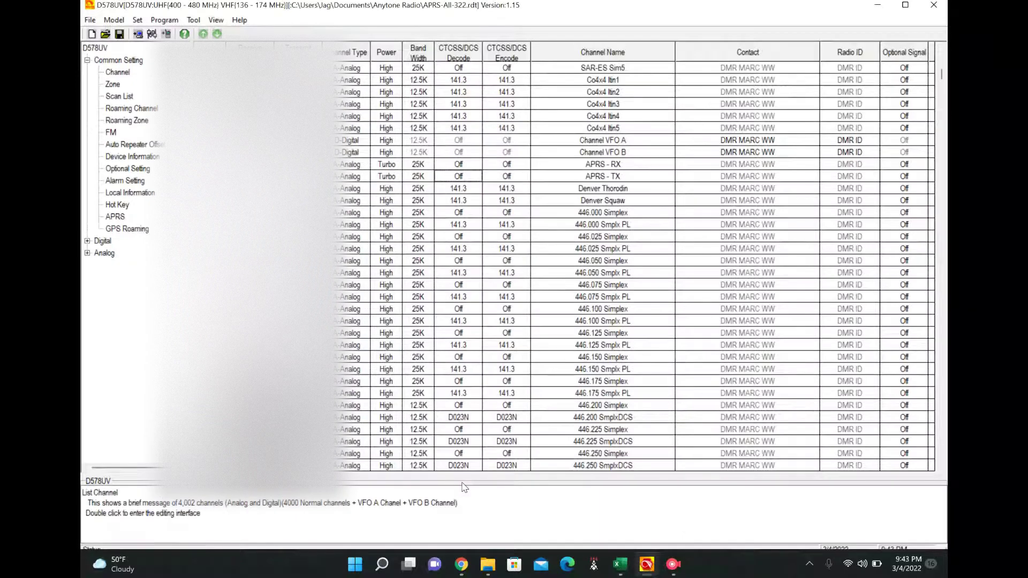
pyautogui.doubleClick(629, 164)
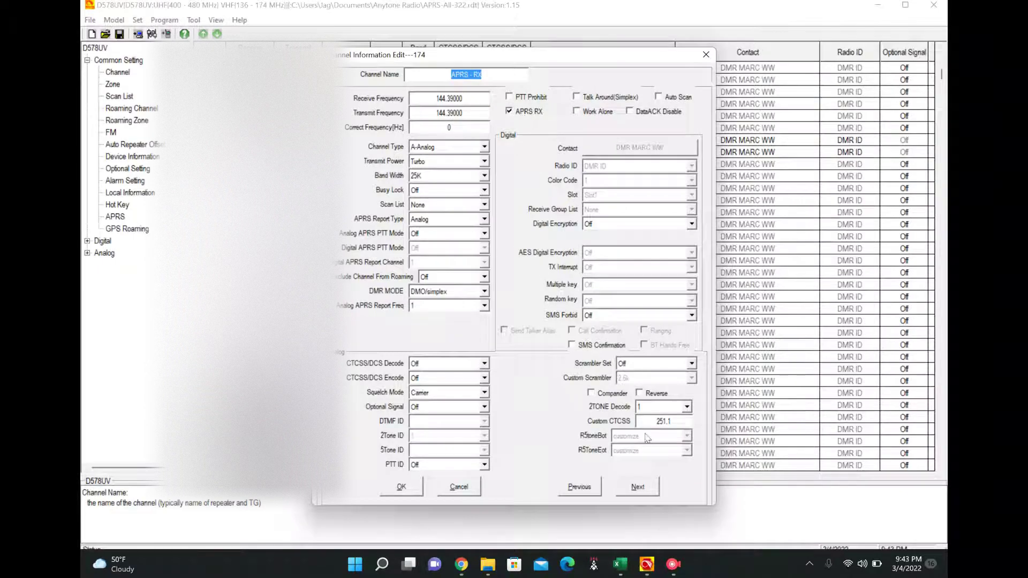
pyautogui.click(474, 489)
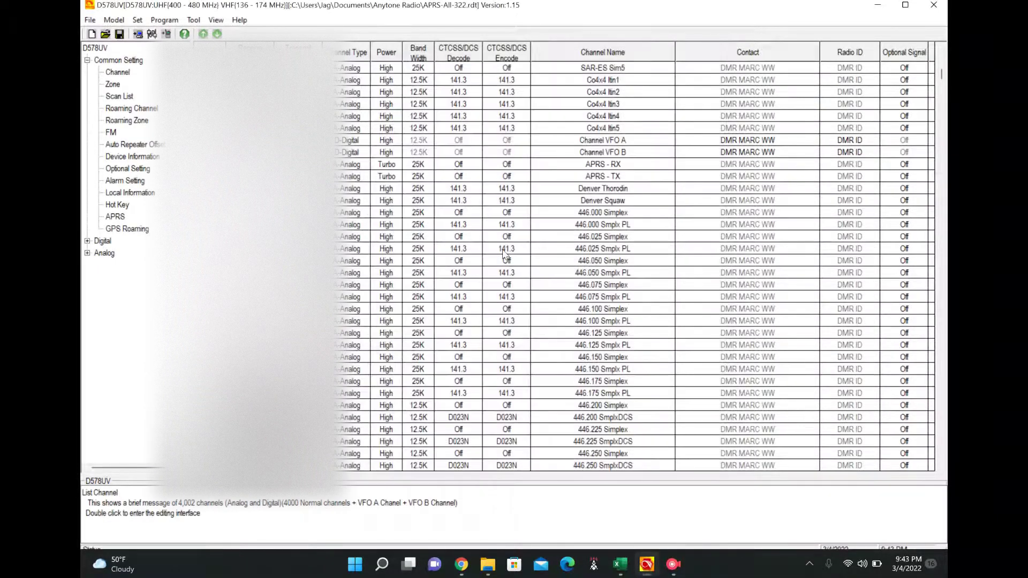
pyautogui.doubleClick(513, 277)
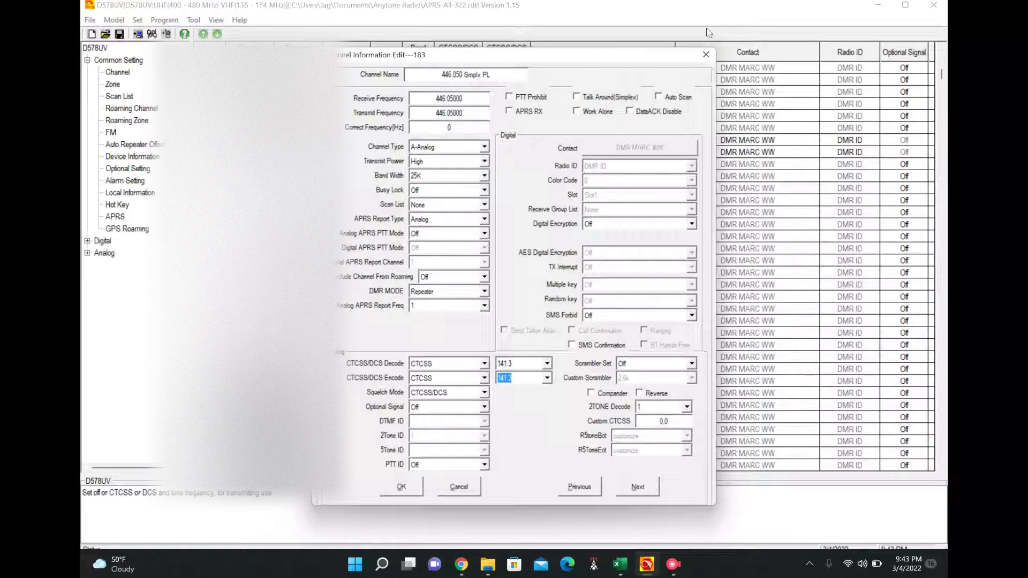
pyautogui.click(433, 224)
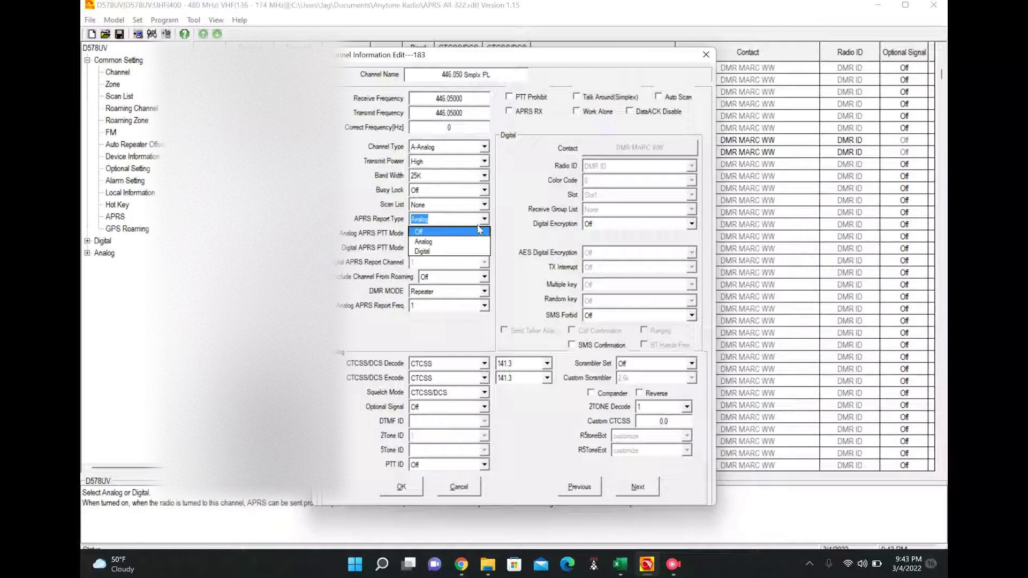
pyautogui.click(512, 251)
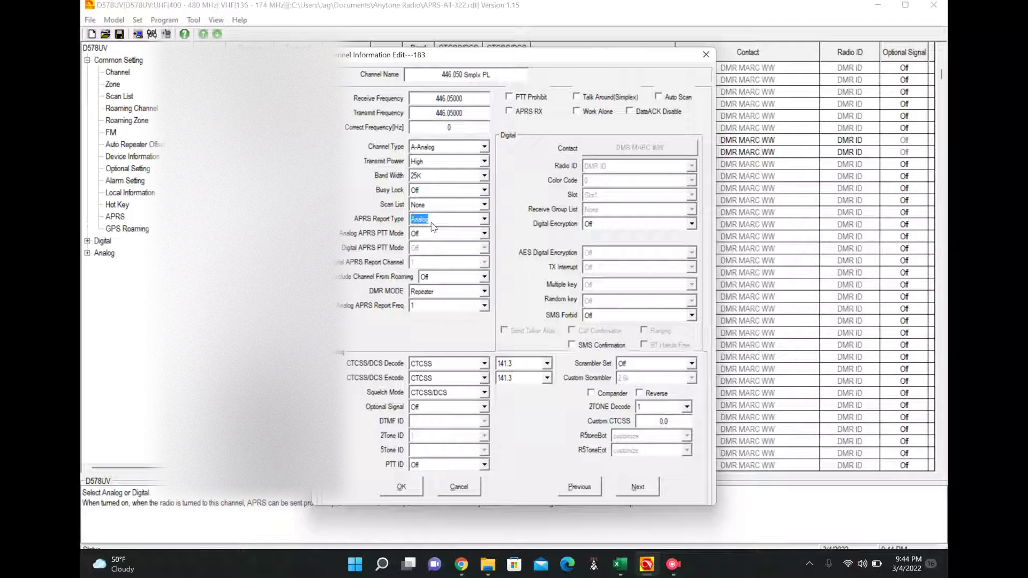
pyautogui.click(459, 481)
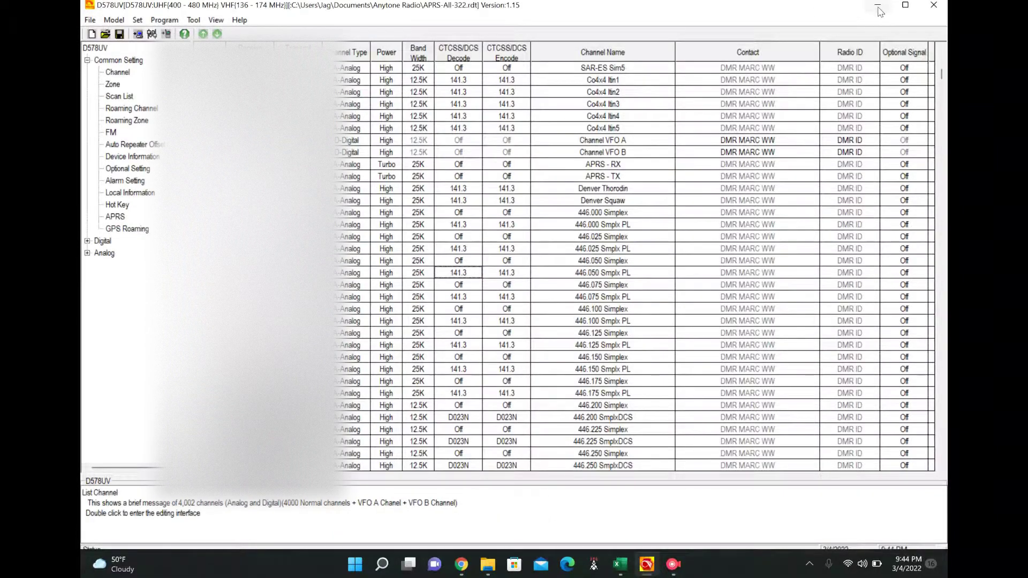
pyautogui.click(877, 7)
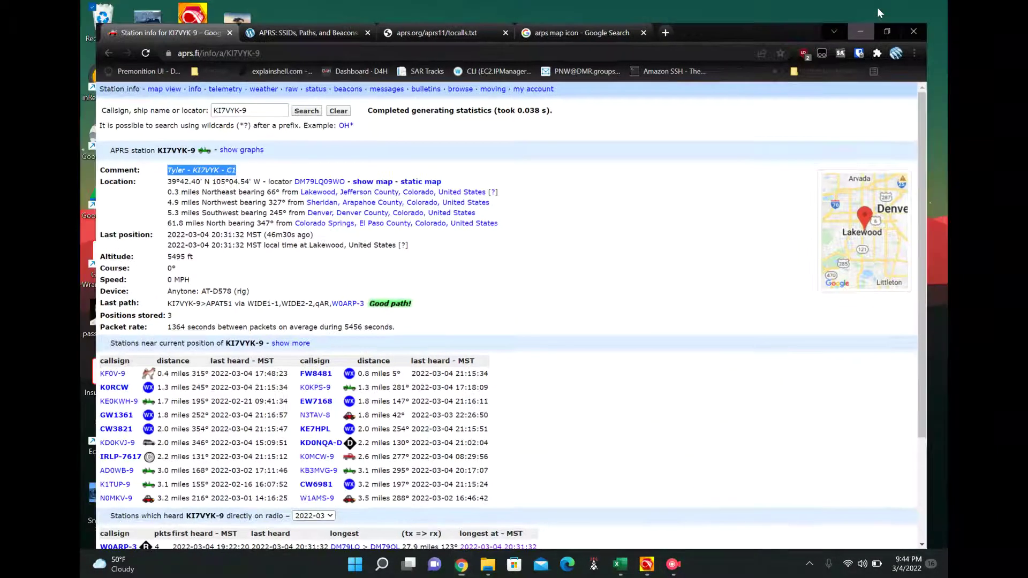
pyautogui.click(878, 10)
pyautogui.click(624, 568)
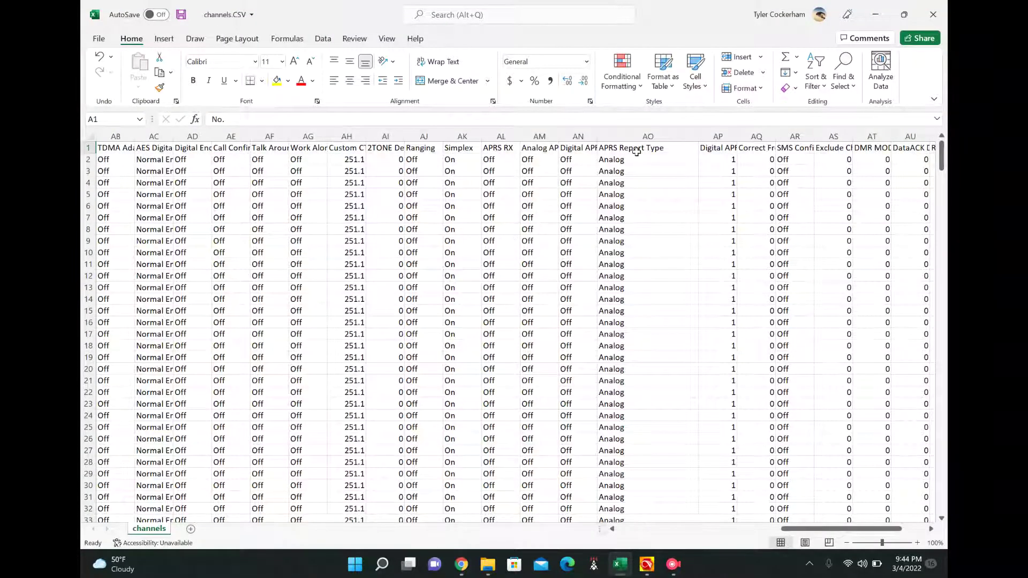
pyautogui.click(635, 150)
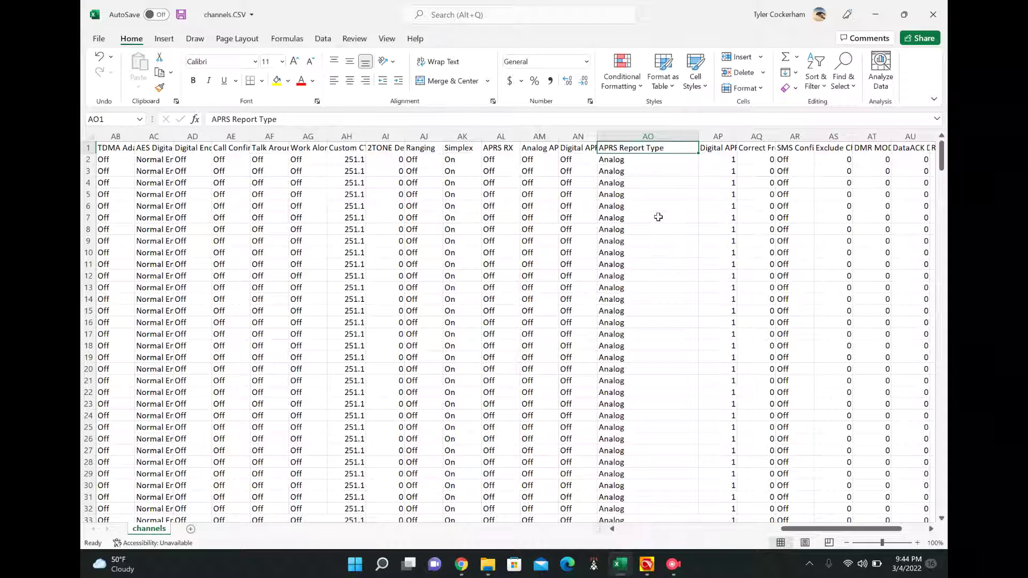
pyautogui.click(647, 194)
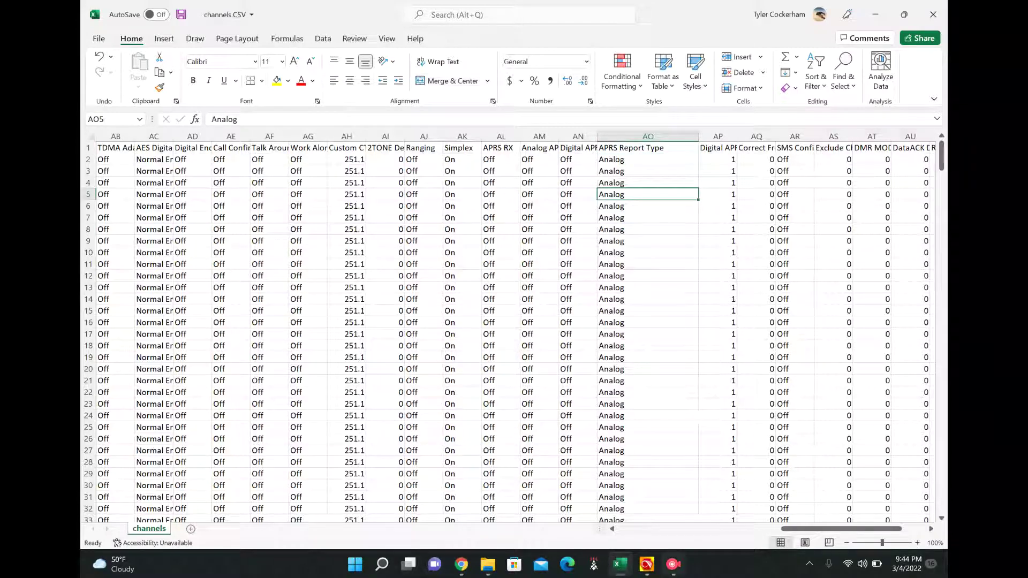
pyautogui.moveTo(665, 570)
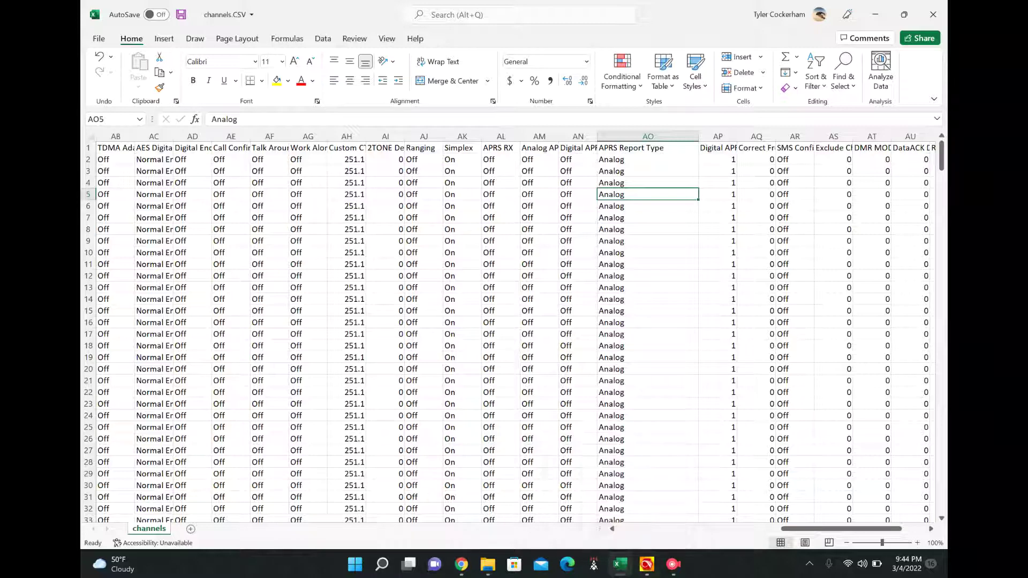
pyautogui.click(645, 567)
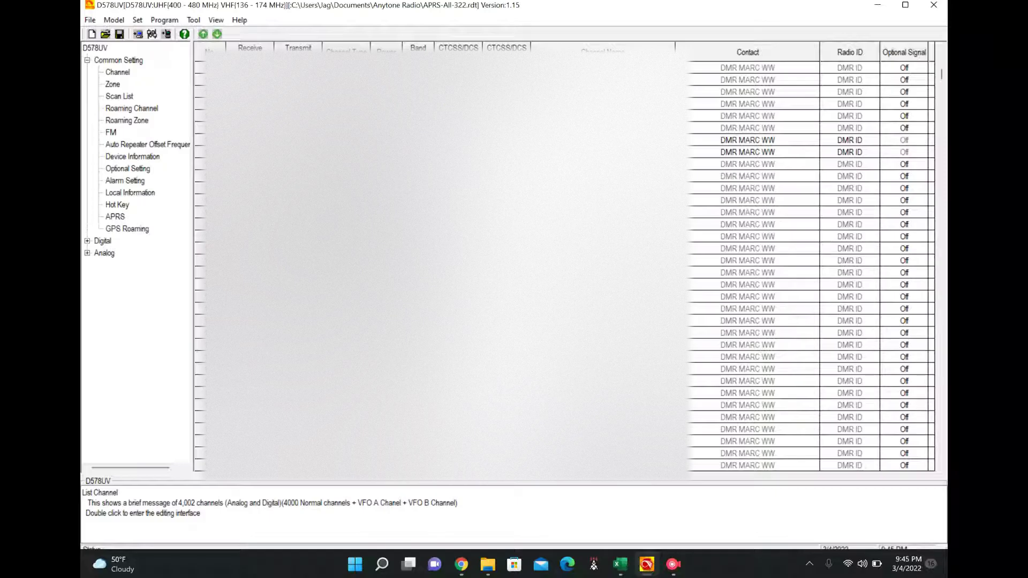
pyautogui.click(670, 570)
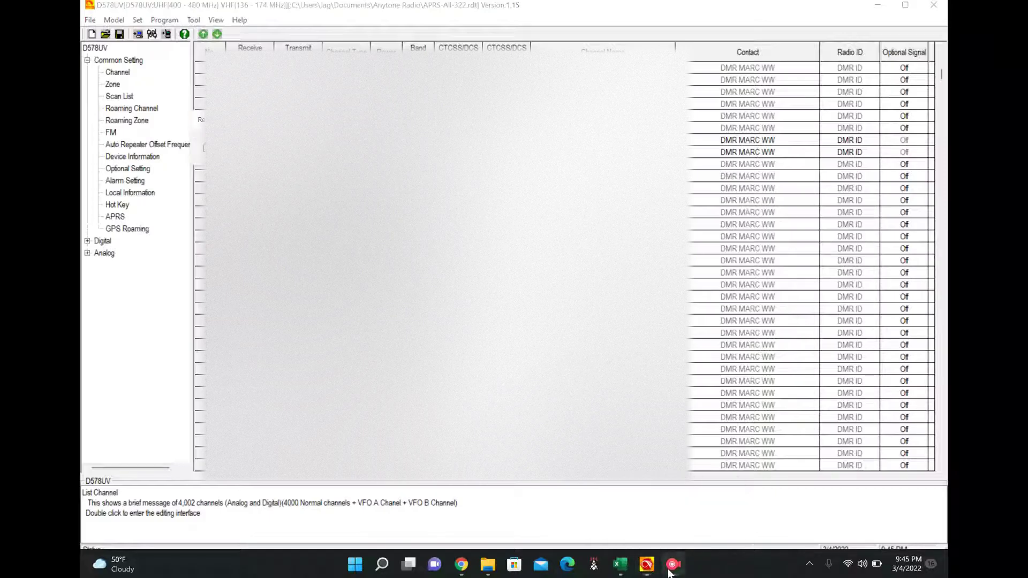